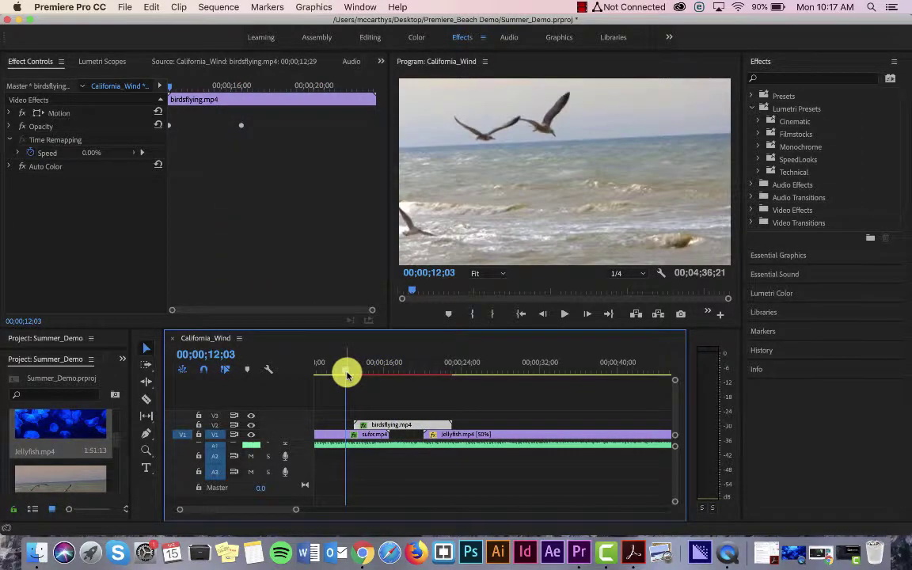
# Add an opacity keyframe to the birdsflying.mp4 clip at 00;00;19;29 and move the playhead to the clip's end
pyautogui.press('space')
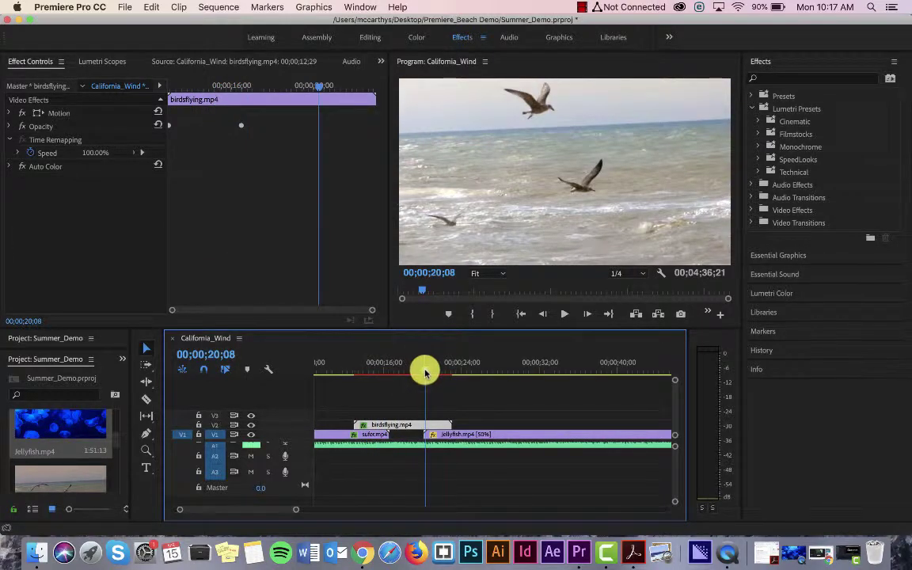
pyautogui.moveTo(423, 368); pyautogui.dragTo(423, 372)
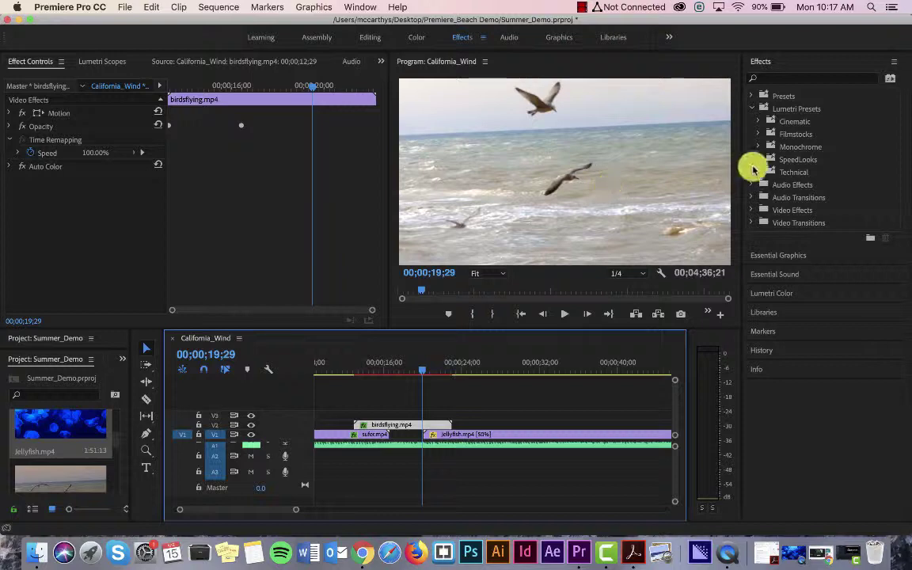
pyautogui.click(10, 128)
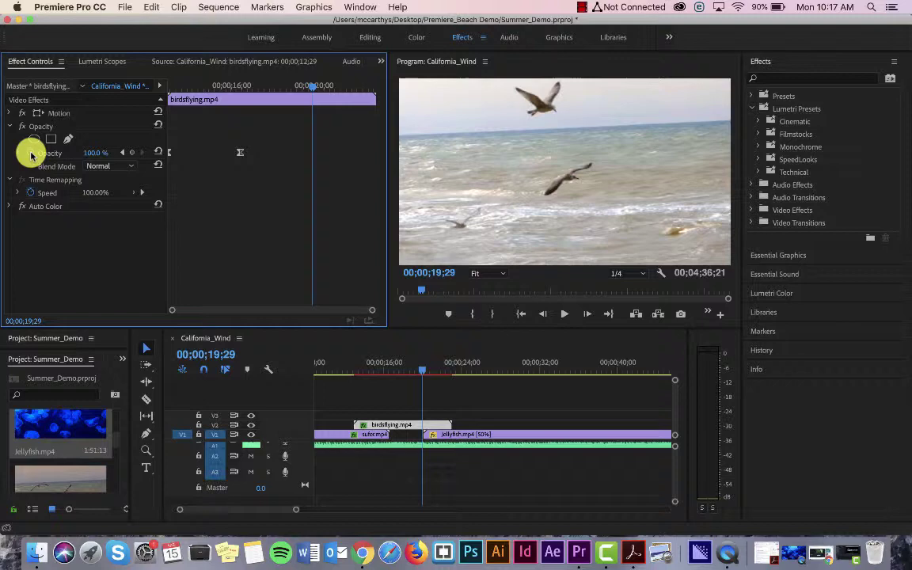
pyautogui.click(128, 153)
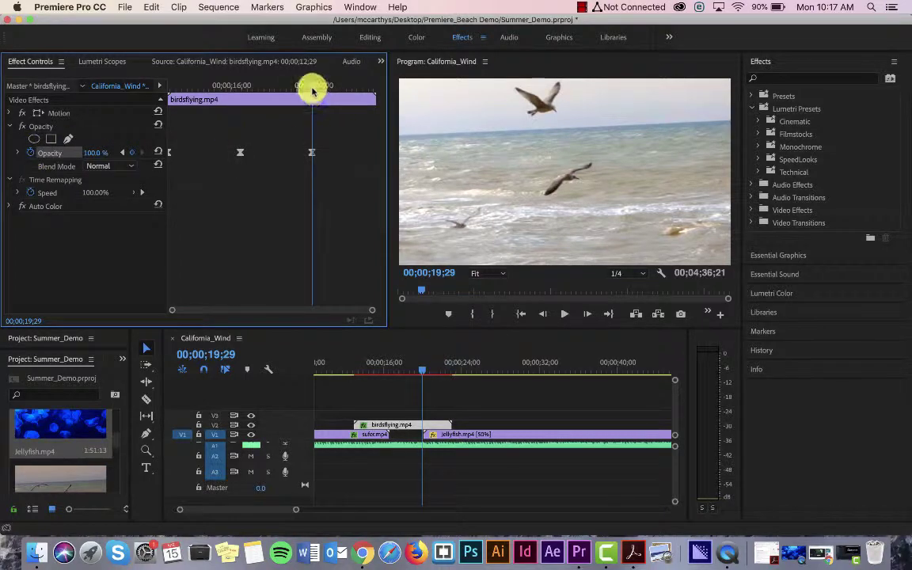
pyautogui.moveTo(315, 96); pyautogui.dragTo(374, 91)
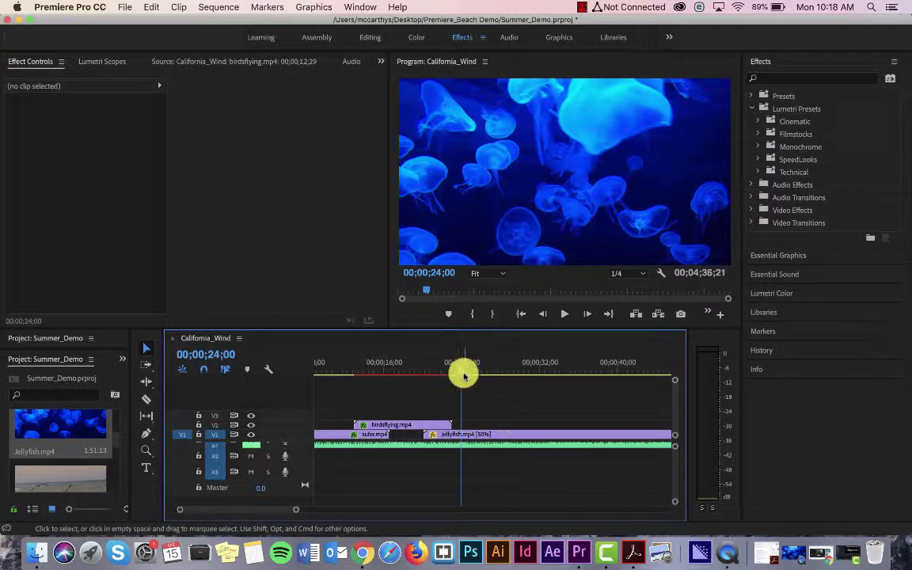
# Apply a Lumetri vignette to the Jellyfish.mp4 clip with amount -0.8, midpoint 69.5, roundness 15.8 and feather 52.6
pyautogui.click(479, 434)
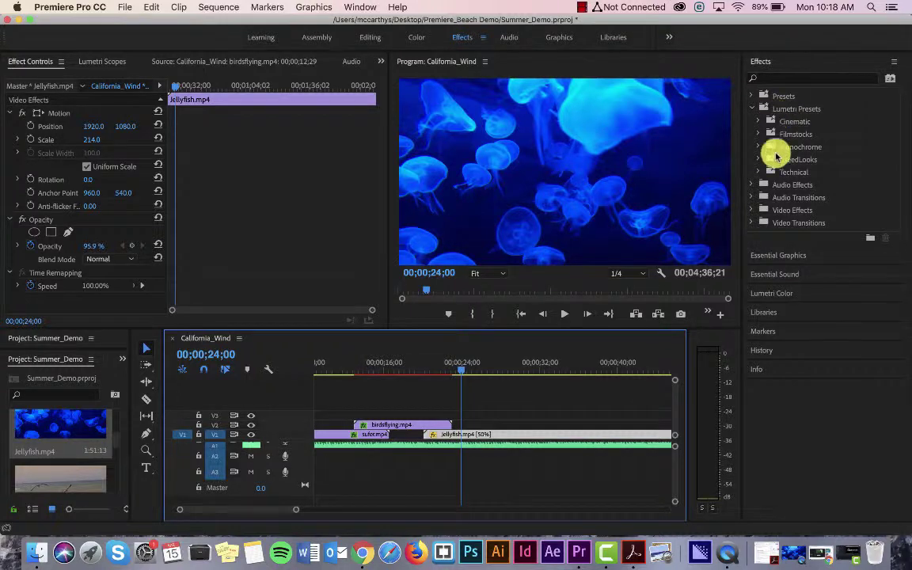
pyautogui.click(783, 292)
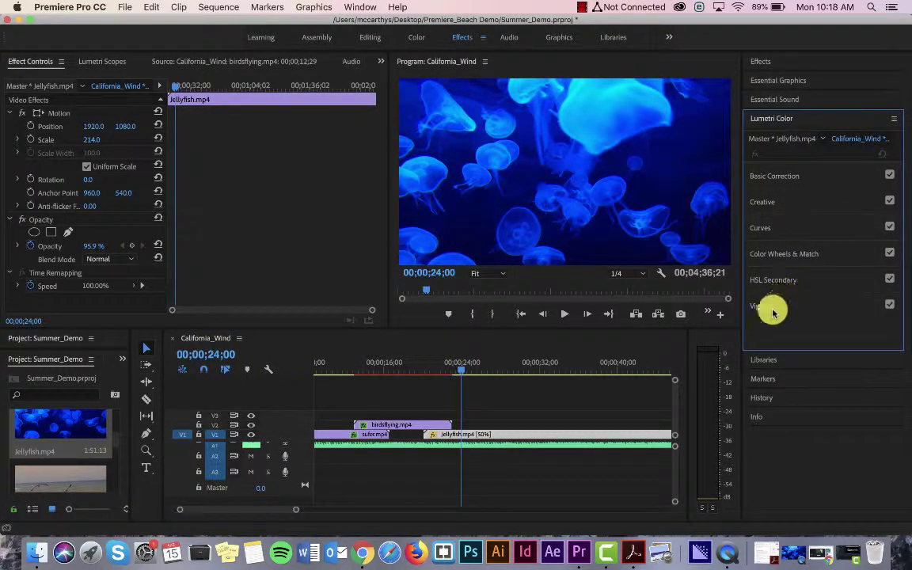
pyautogui.click(768, 308)
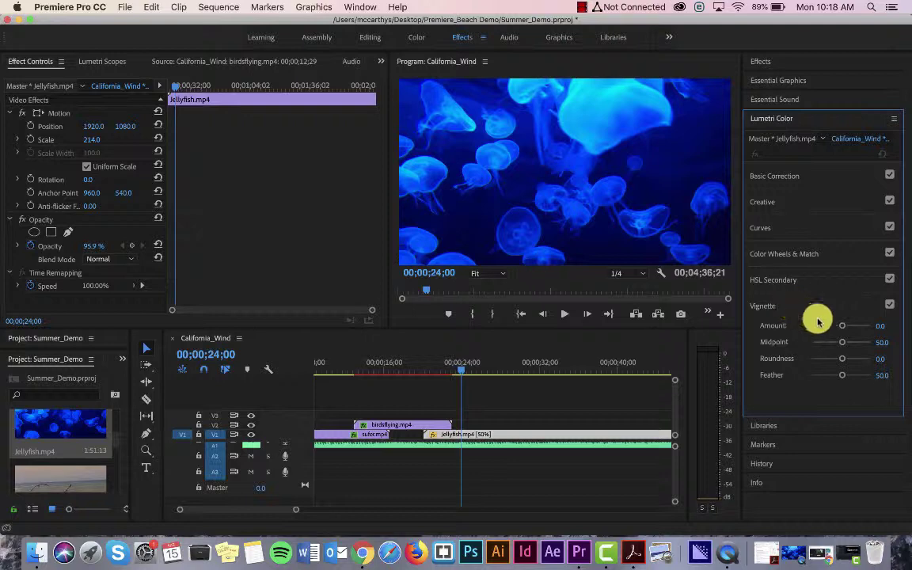
pyautogui.click(850, 325)
pyautogui.moveTo(850, 325)
pyautogui.mouseDown()
pyautogui.moveTo(859, 321)
pyautogui.moveTo(806, 321)
pyautogui.moveTo(846, 320)
pyautogui.moveTo(830, 320)
pyautogui.moveTo(861, 342)
pyautogui.moveTo(820, 346)
pyautogui.moveTo(787, 321)
pyautogui.moveTo(846, 331)
pyautogui.moveTo(830, 356)
pyautogui.moveTo(804, 360)
pyautogui.moveTo(906, 351)
pyautogui.moveTo(776, 358)
pyautogui.moveTo(889, 358)
pyautogui.moveTo(828, 354)
pyautogui.moveTo(838, 358)
pyautogui.moveTo(857, 343)
pyautogui.mouseUp()
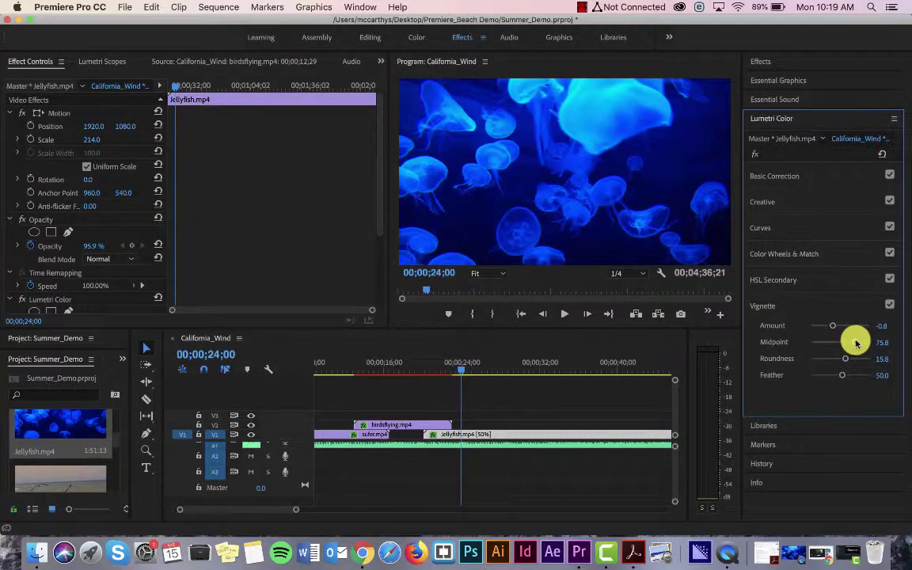
pyautogui.moveTo(841, 376)
pyautogui.mouseDown()
pyautogui.moveTo(824, 370)
pyautogui.moveTo(859, 372)
pyautogui.moveTo(840, 378)
pyautogui.mouseUp()
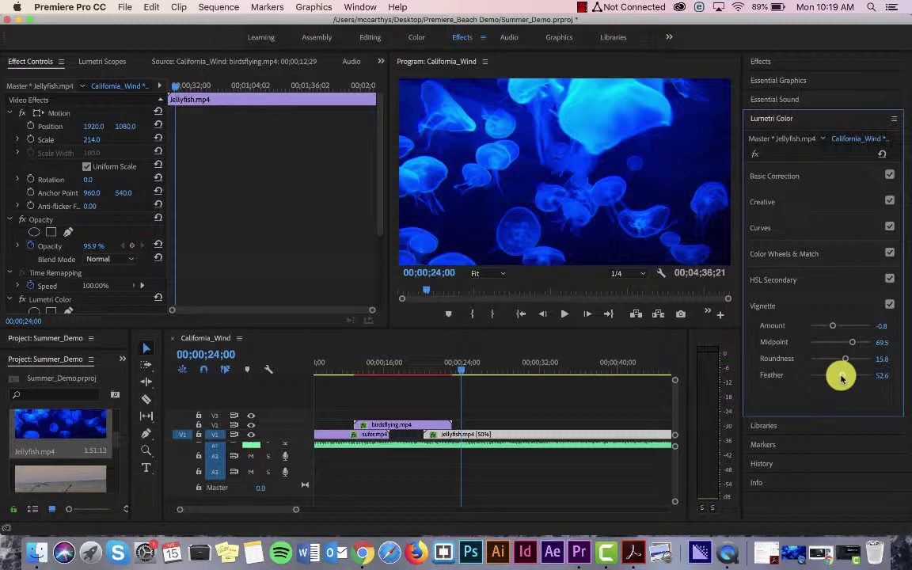
# Add a control point slightly above the middle of the Jellyfish.mp4 clip's white RGB curve
pyautogui.click(767, 226)
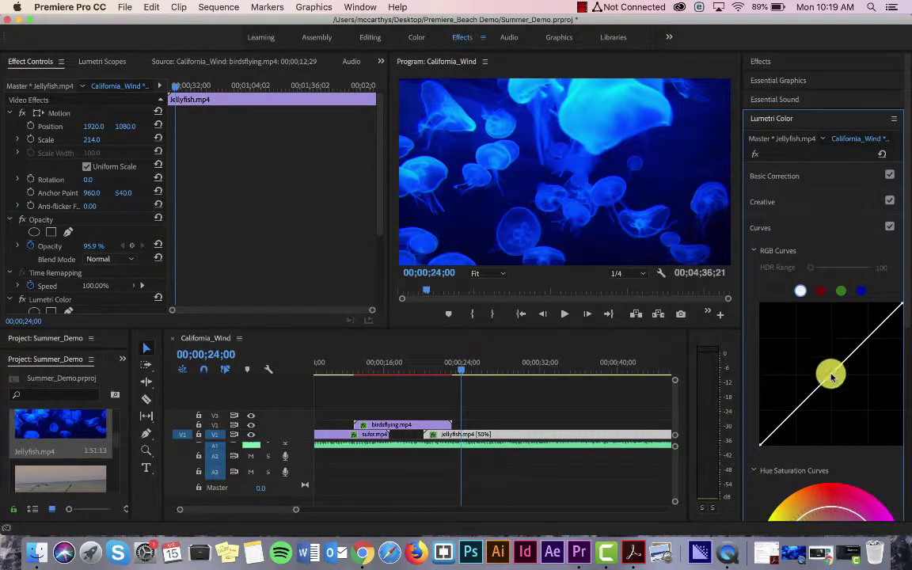
pyautogui.moveTo(831, 378)
pyautogui.mouseDown()
pyautogui.moveTo(804, 352)
pyautogui.moveTo(850, 406)
pyautogui.moveTo(862, 399)
pyautogui.moveTo(876, 364)
pyautogui.moveTo(843, 364)
pyautogui.mouseUp()
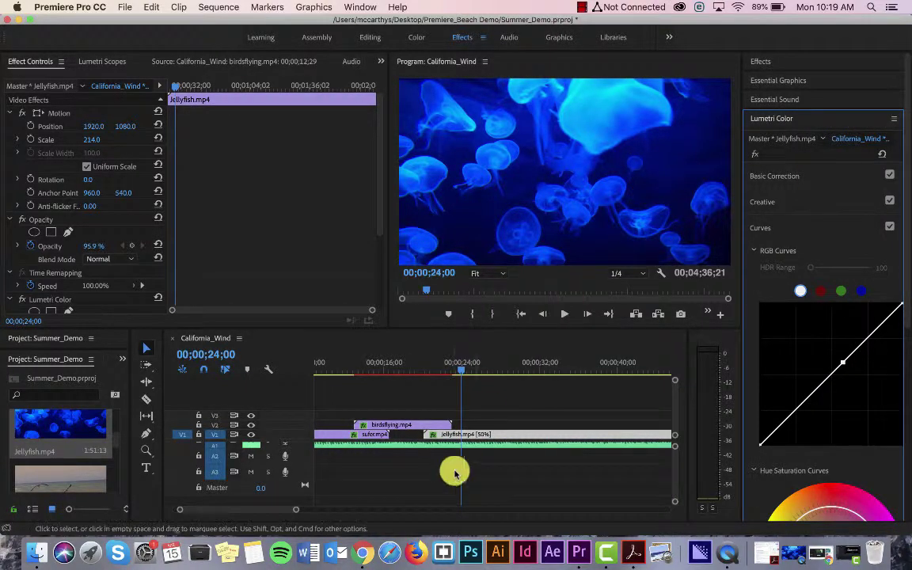
# Check the speed and duration settings of the Jellyfish.mp4 clip without changing them
pyautogui.click(470, 436)
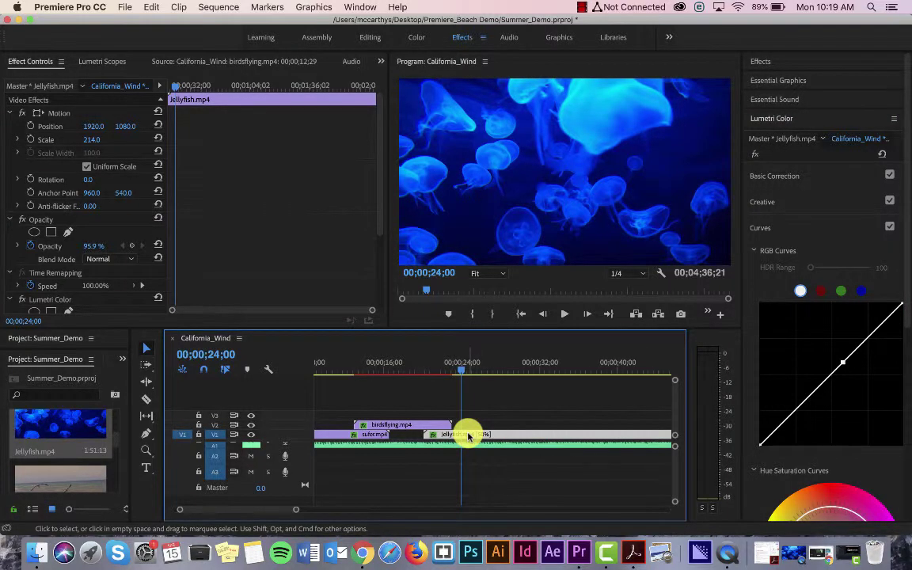
pyautogui.rightClick(467, 435)
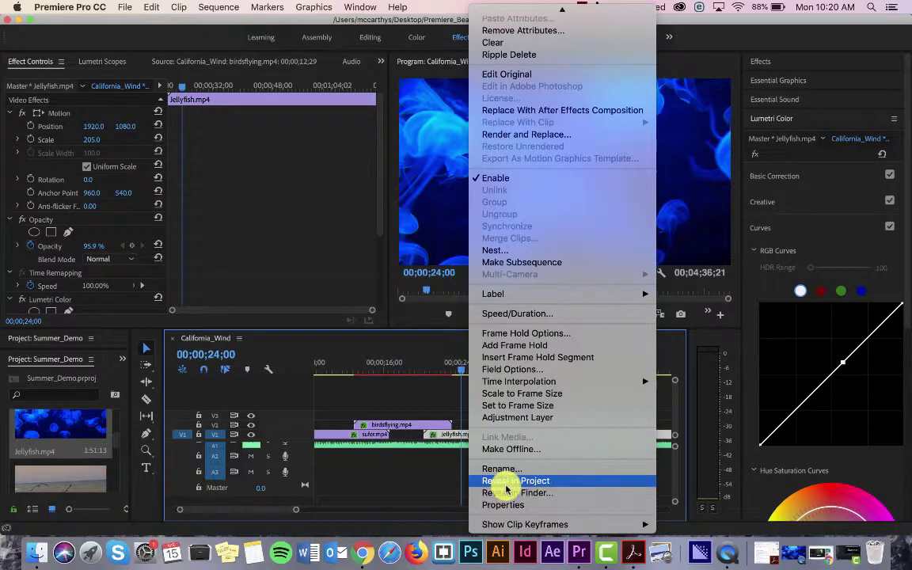
pyautogui.moveTo(513, 526)
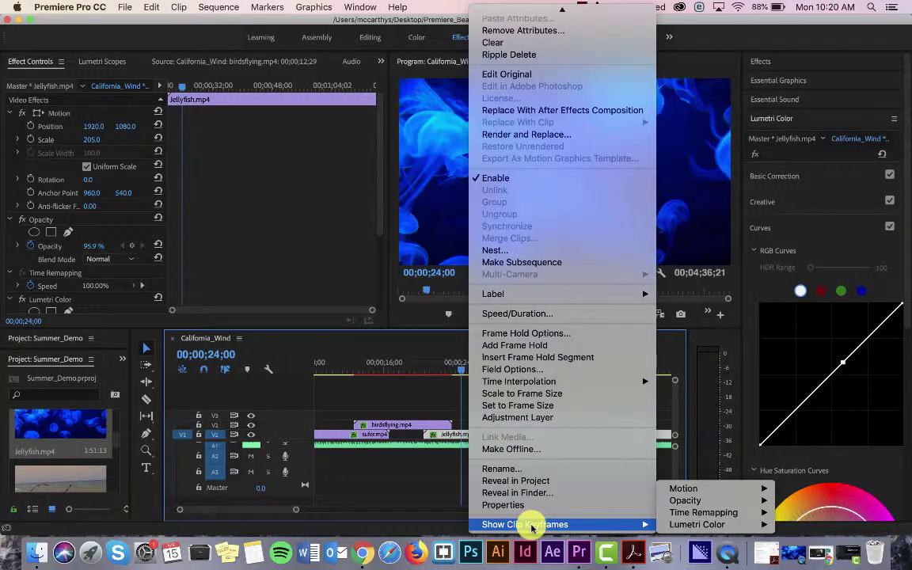
pyautogui.moveTo(675, 518)
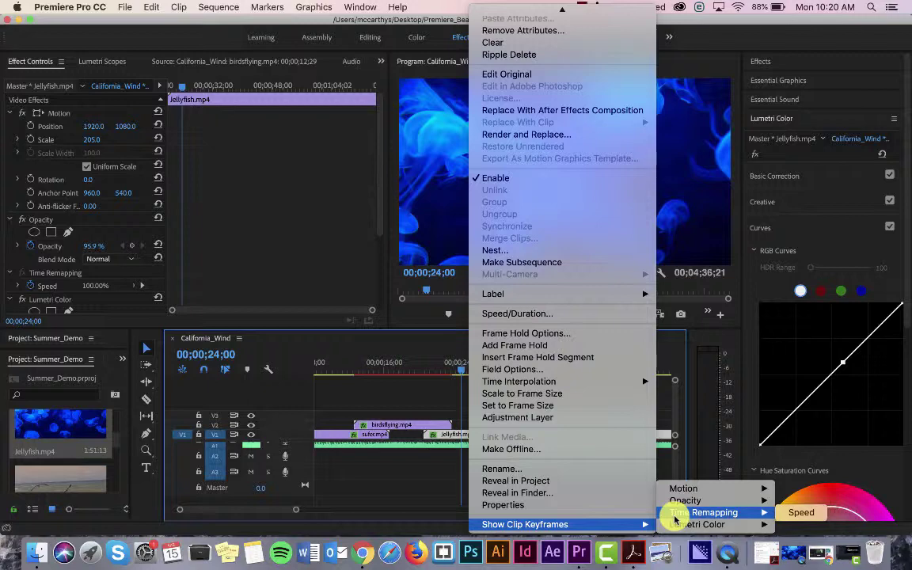
pyautogui.click(599, 314)
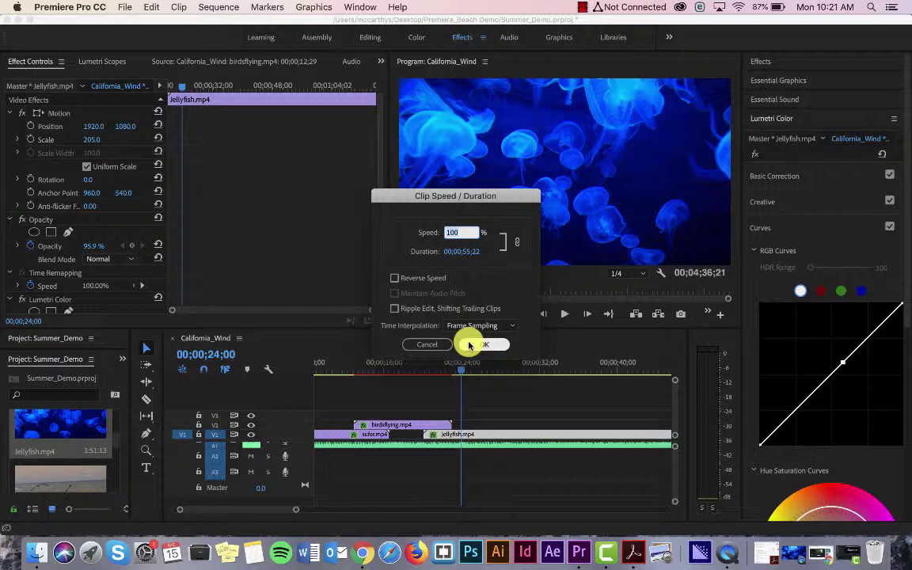
pyautogui.click(426, 342)
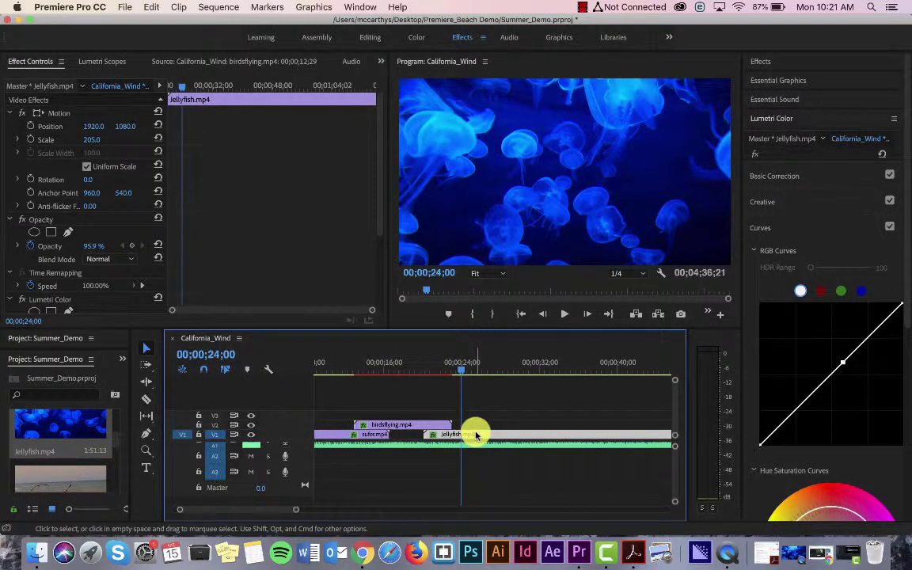
pyautogui.hscroll(10, 476, 434)
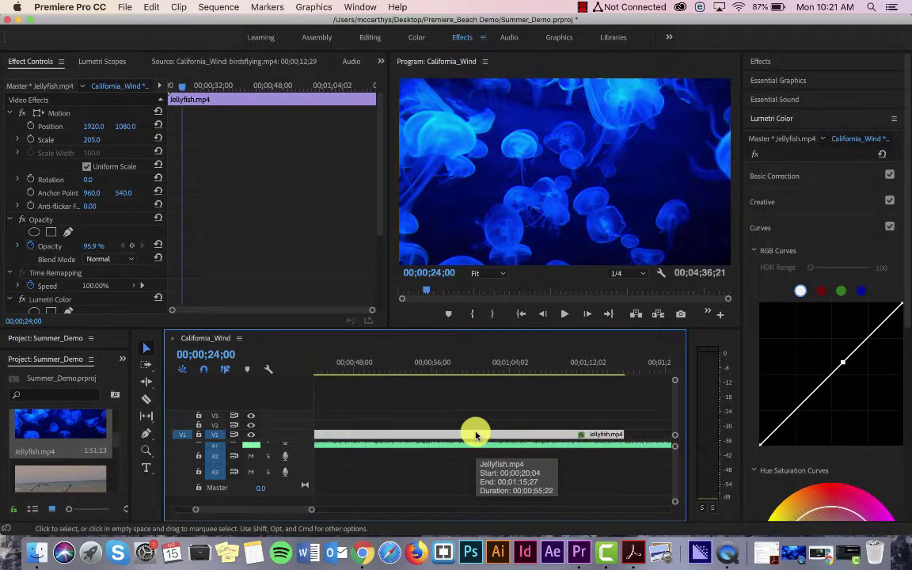
pyautogui.click(149, 382)
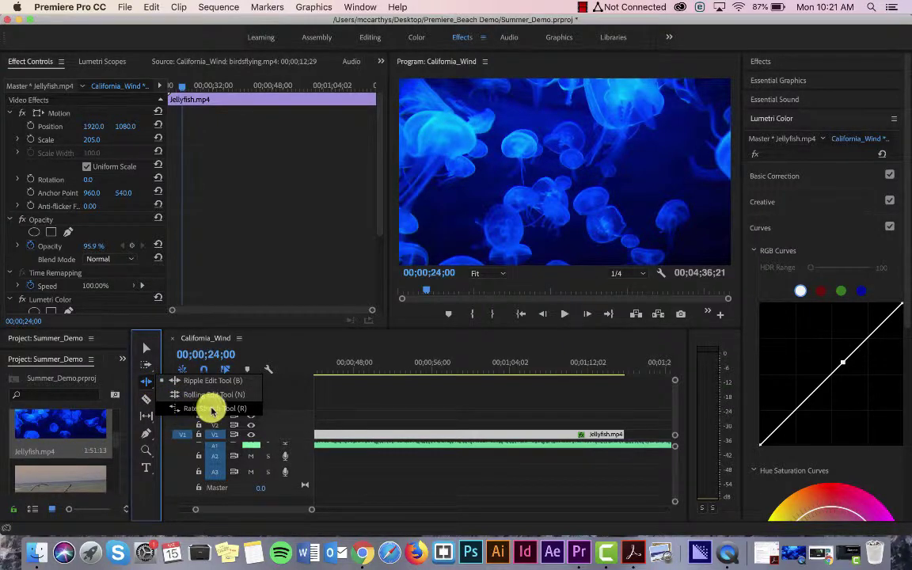
pyautogui.click(149, 380)
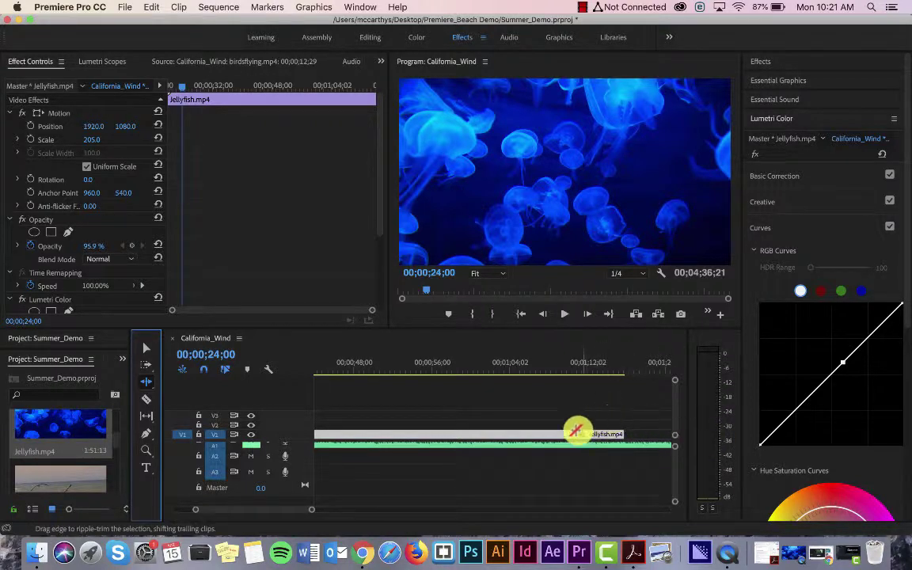
pyautogui.hscroll(-3, 492, 442)
pyautogui.hscroll(-6, 493, 442)
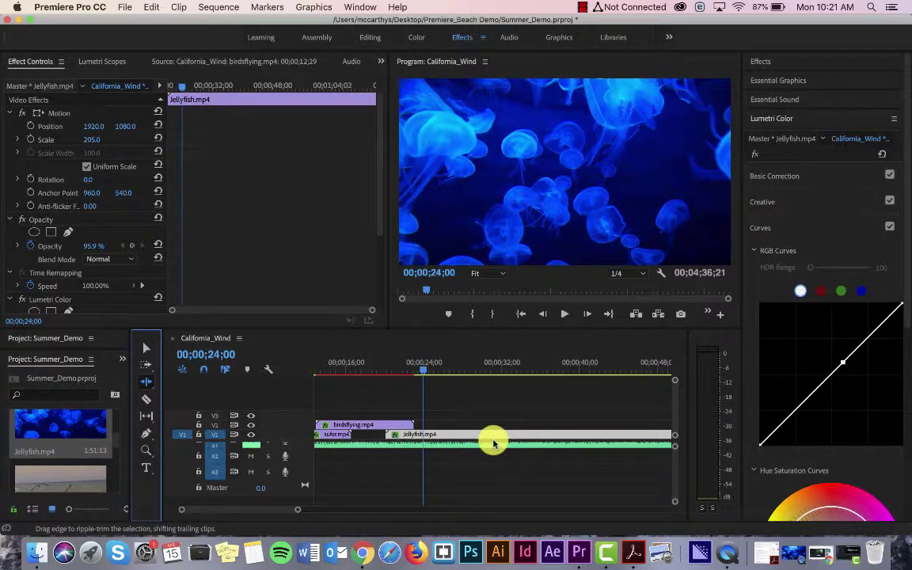
pyautogui.moveTo(402, 421); pyautogui.dragTo(426, 428)
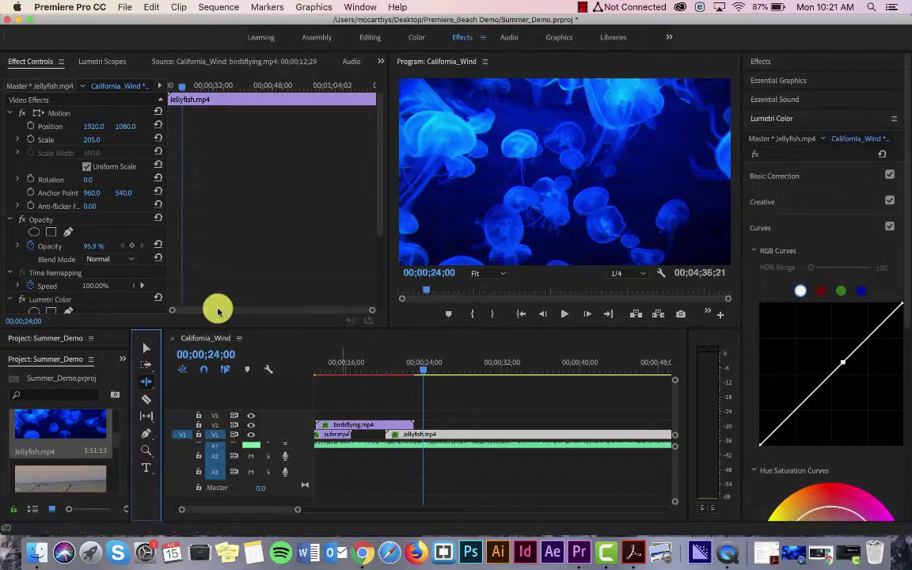
pyautogui.click(147, 346)
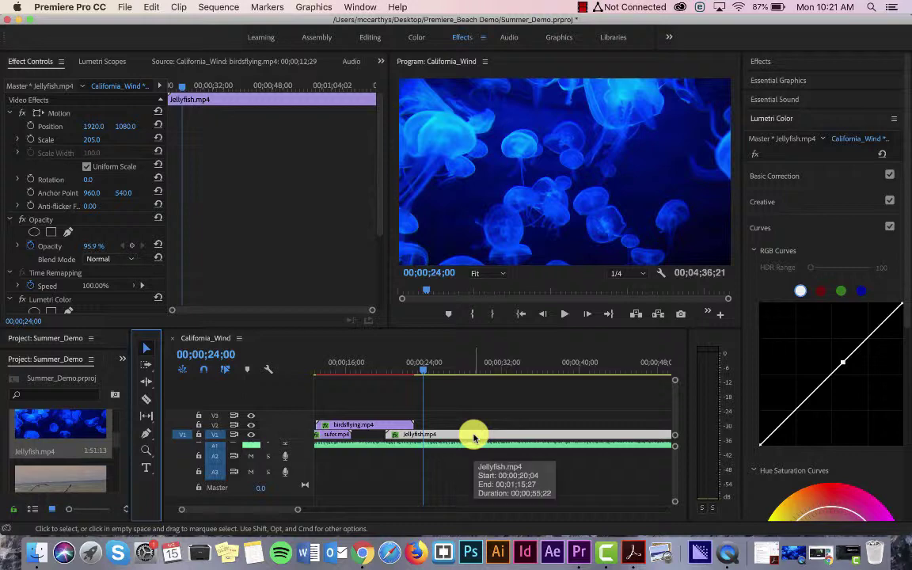
pyautogui.rightClick(473, 437)
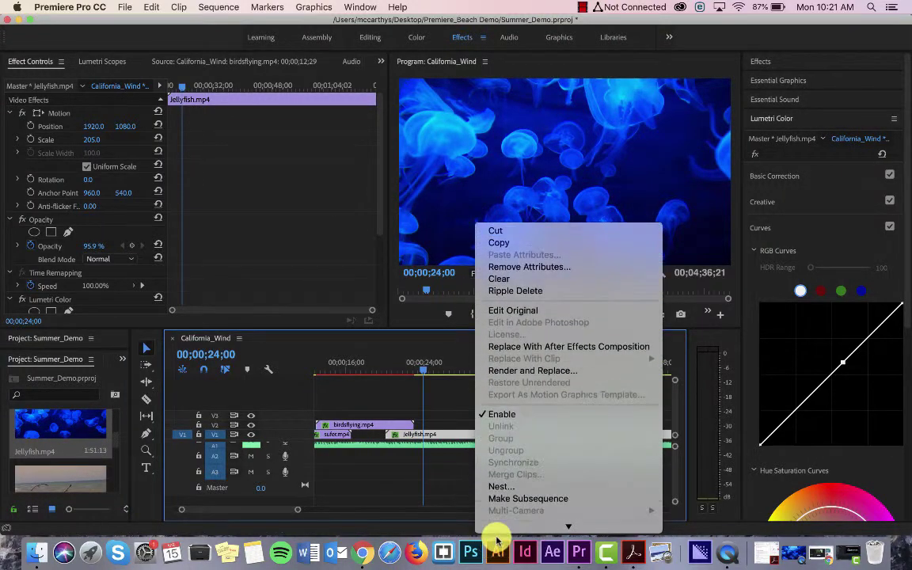
pyautogui.click(146, 383)
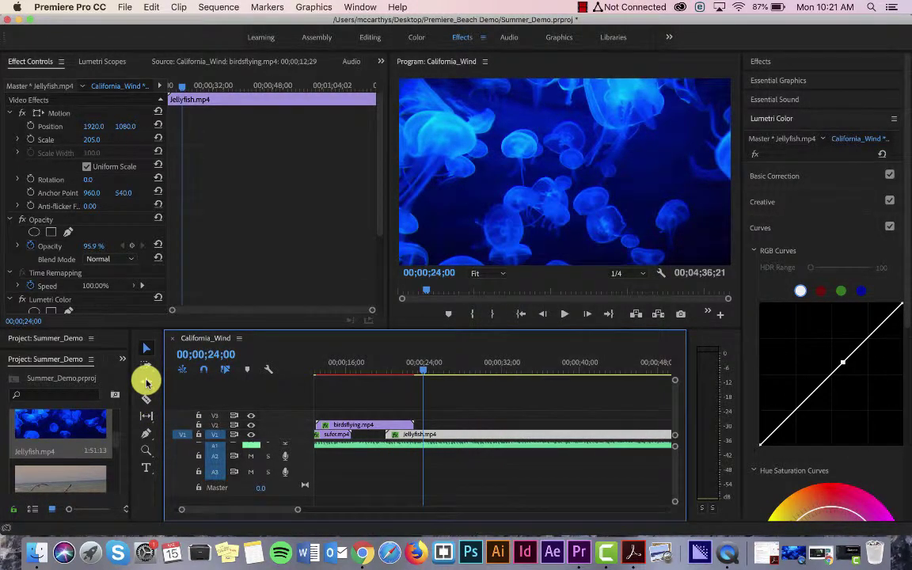
pyautogui.moveTo(150, 388)
pyautogui.mouseDown()
pyautogui.moveTo(184, 409)
pyautogui.moveTo(142, 401)
pyautogui.moveTo(150, 389)
pyautogui.mouseUp()
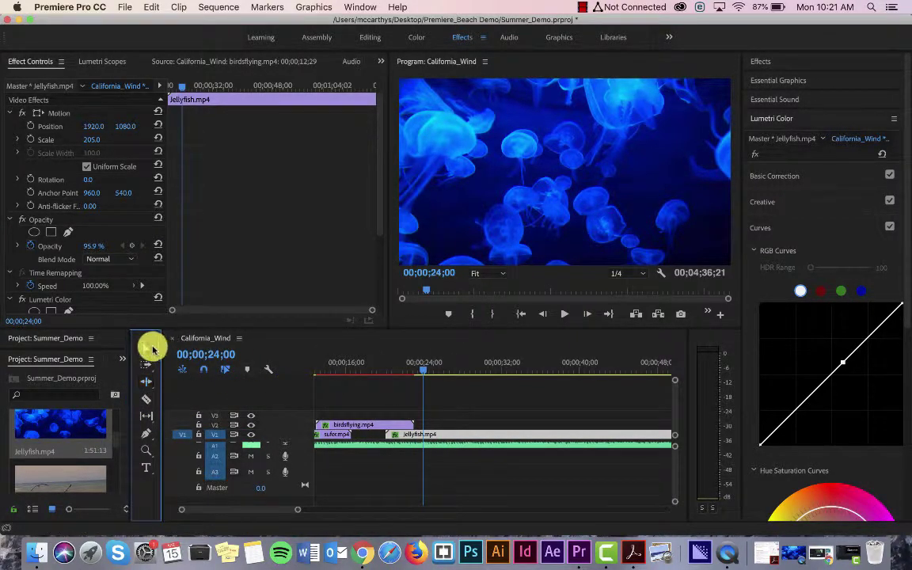
# Show the Time Remapping Speed keyframes on the Jellyfish.mp4 clip in the timeline
pyautogui.click(456, 440)
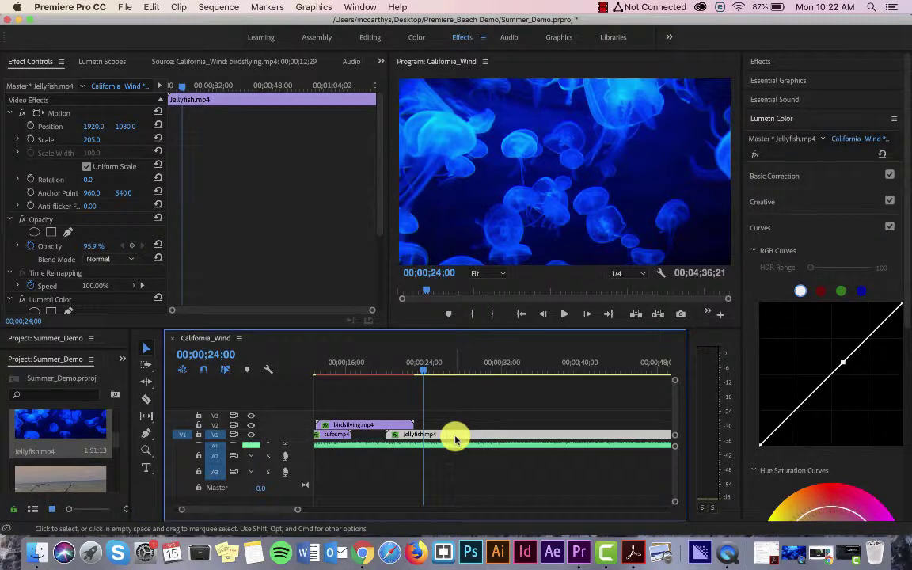
pyautogui.rightClick(455, 438)
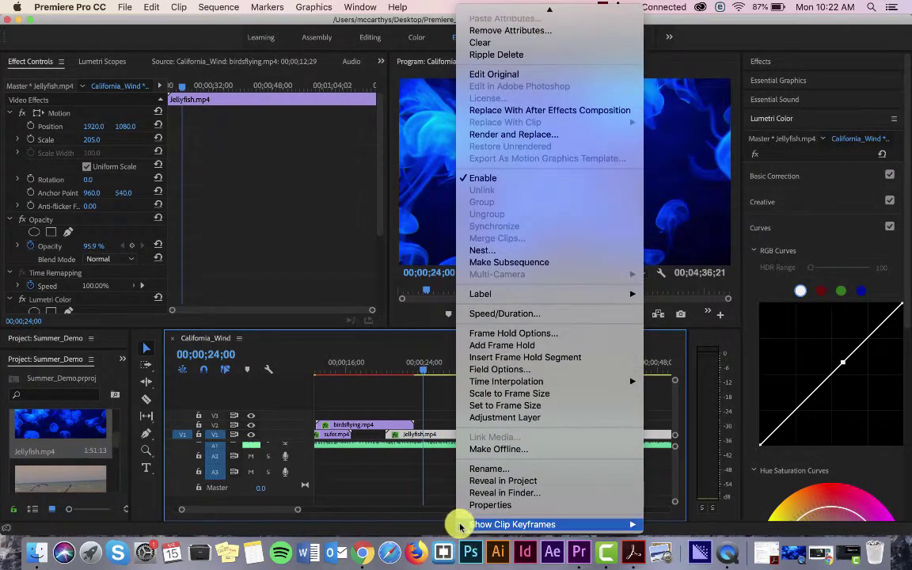
pyautogui.moveTo(601, 516)
pyautogui.moveTo(702, 512)
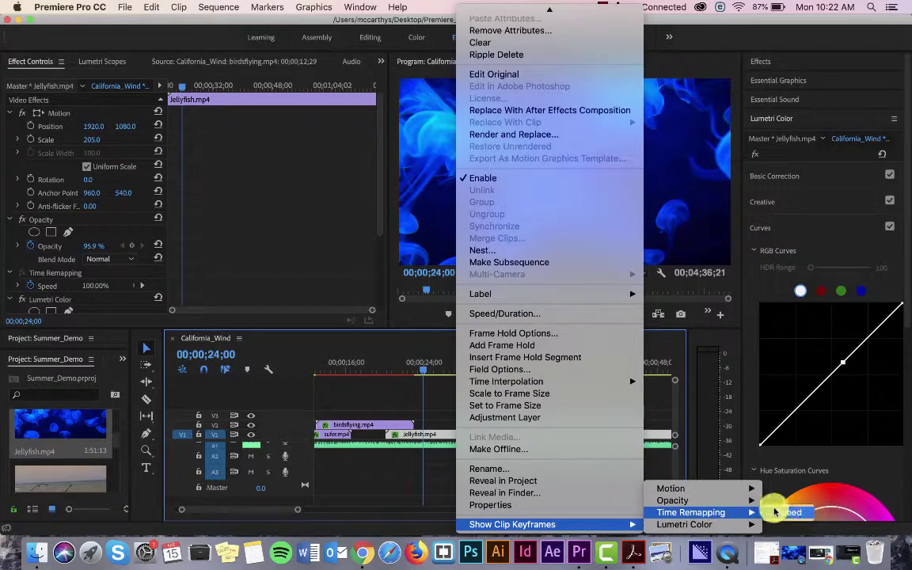
pyautogui.click(789, 513)
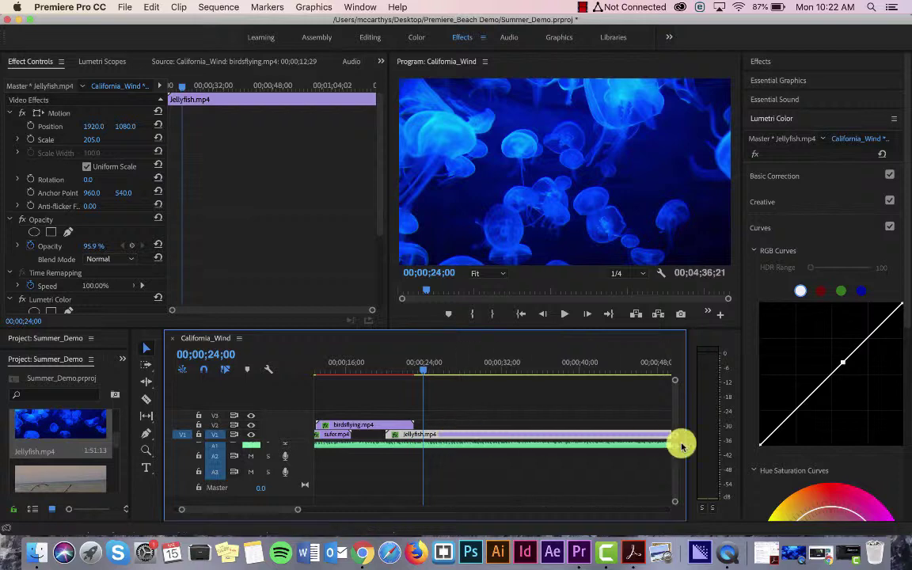
# Enlarge the Video 1 track until the Jellyfish.mp4 clip's speed line can be edited, and select that line
pyautogui.moveTo(675, 382); pyautogui.dragTo(675, 392)
pyautogui.scroll(1, 569, 468)
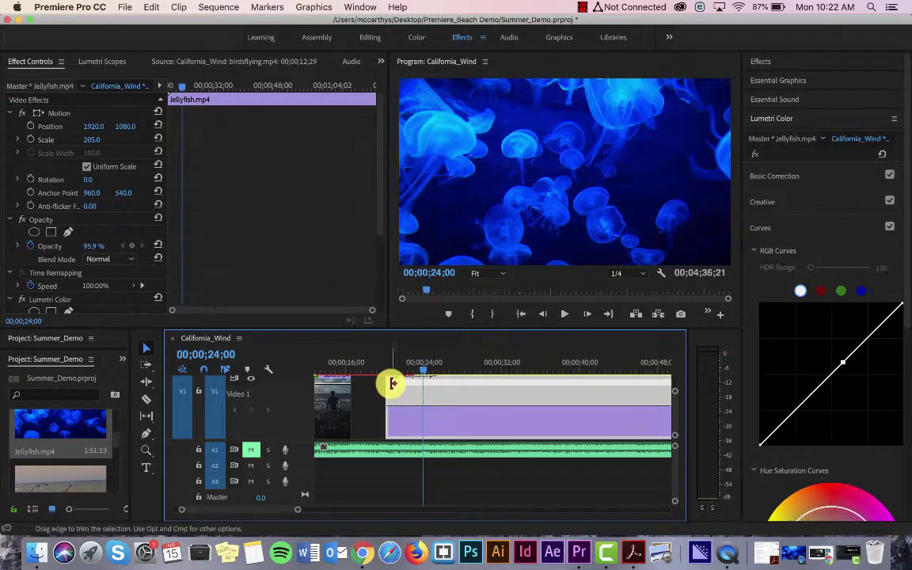
pyautogui.click(444, 408)
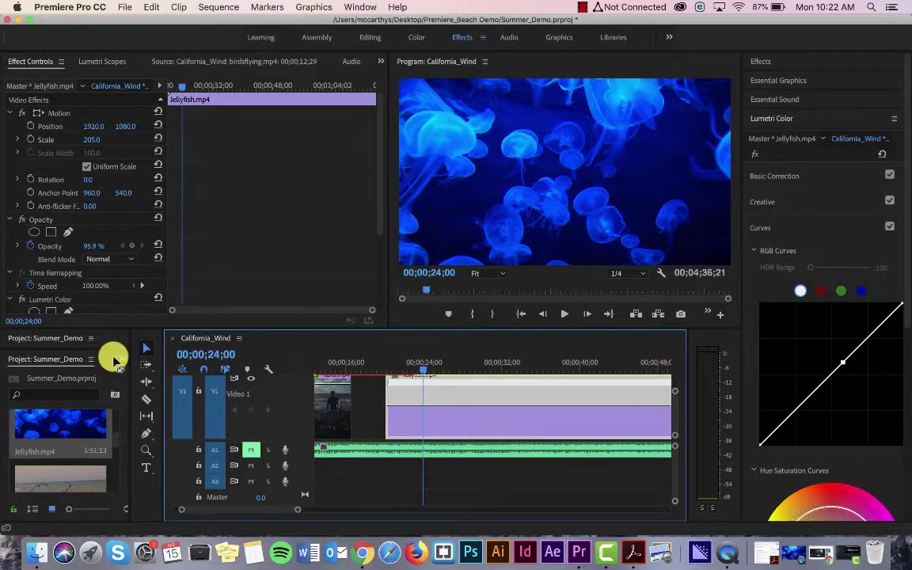
# Collapse the Motion, Opacity and Lumetri Color effects of the Jellyfish.mp4 clip, leaving Time Remapping expanded
pyautogui.click(12, 115)
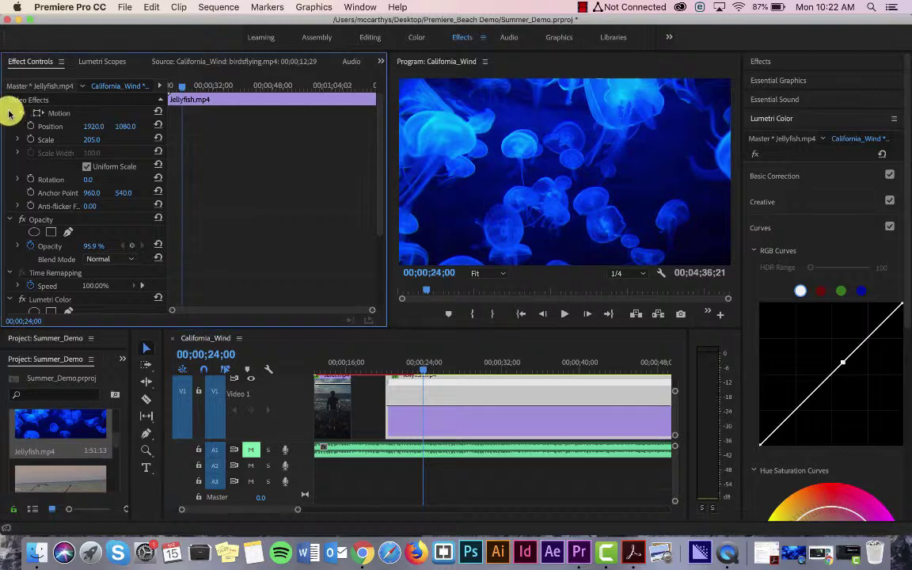
pyautogui.click(10, 127)
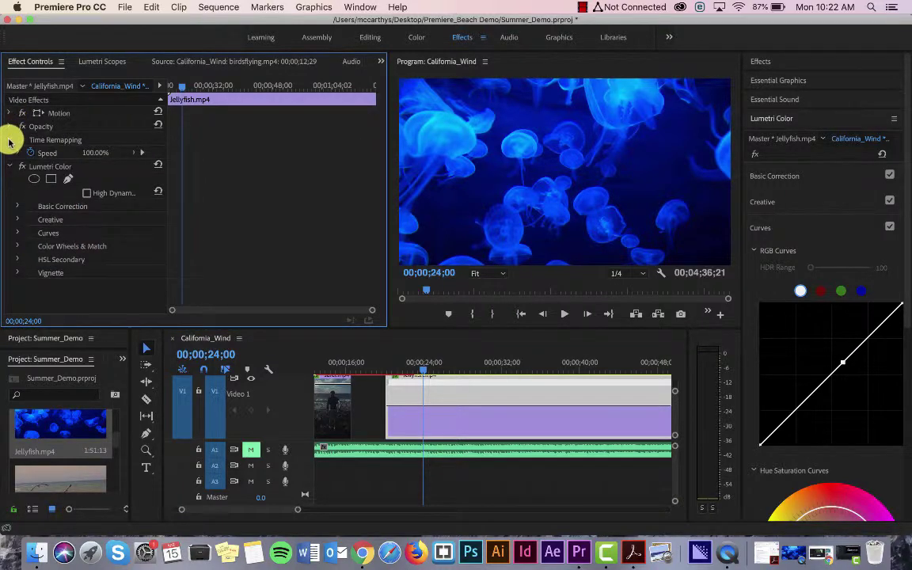
pyautogui.click(10, 140)
pyautogui.click(10, 140)
pyautogui.click(10, 167)
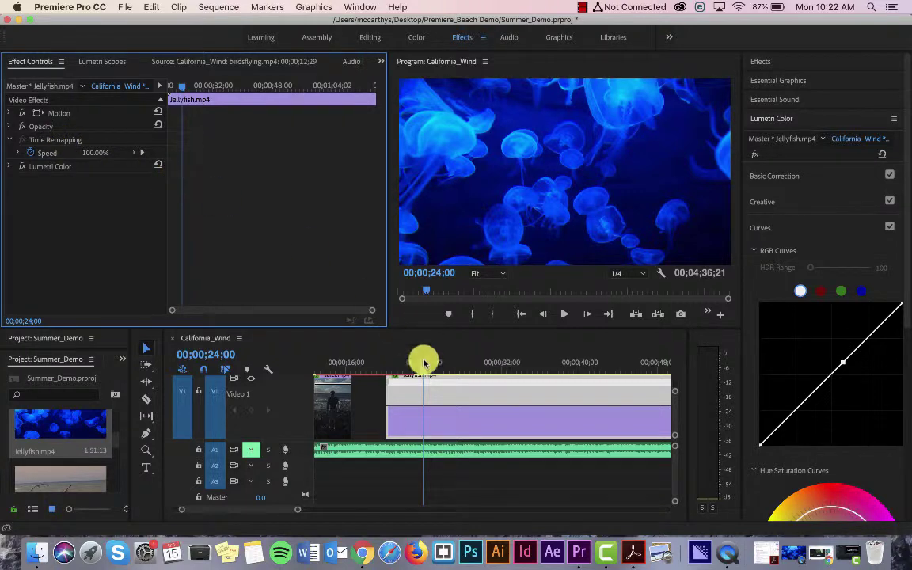
# Adjust the speed line of the entire Jellyfish.mp4 clip in the timeline to 100%
pyautogui.scroll(2, 424, 389)
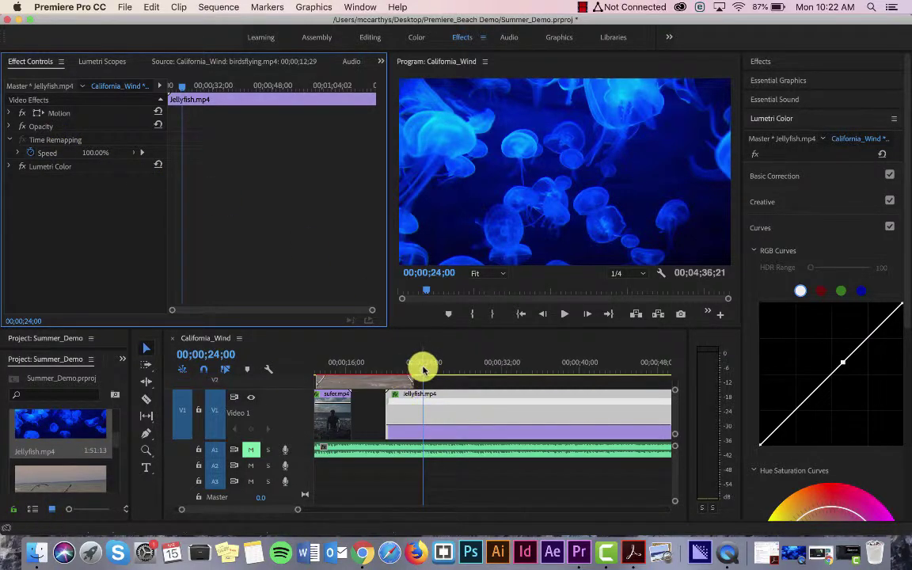
pyautogui.moveTo(421, 369)
pyautogui.mouseDown()
pyautogui.moveTo(393, 368)
pyautogui.moveTo(432, 375)
pyautogui.mouseUp()
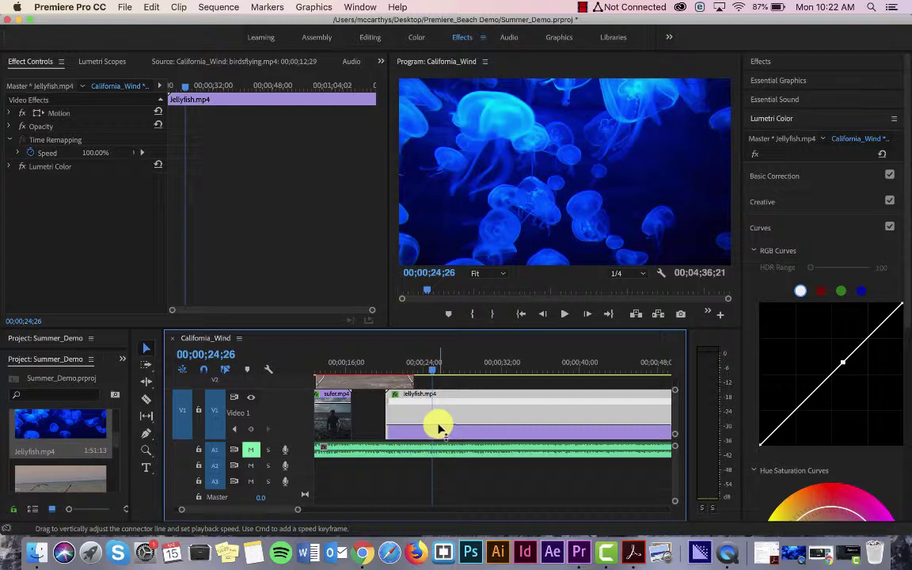
pyautogui.moveTo(438, 427); pyautogui.dragTo(405, 430)
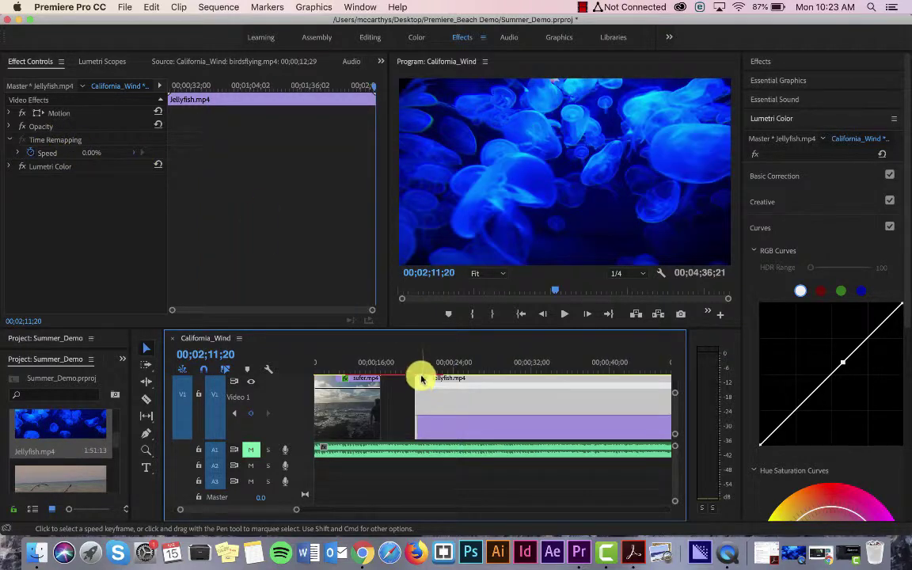
# Add a Time Remapping Speed keyframe to the Jellyfish.mp4 clip at 00;00;20;20, close to its start
pyautogui.click(422, 373)
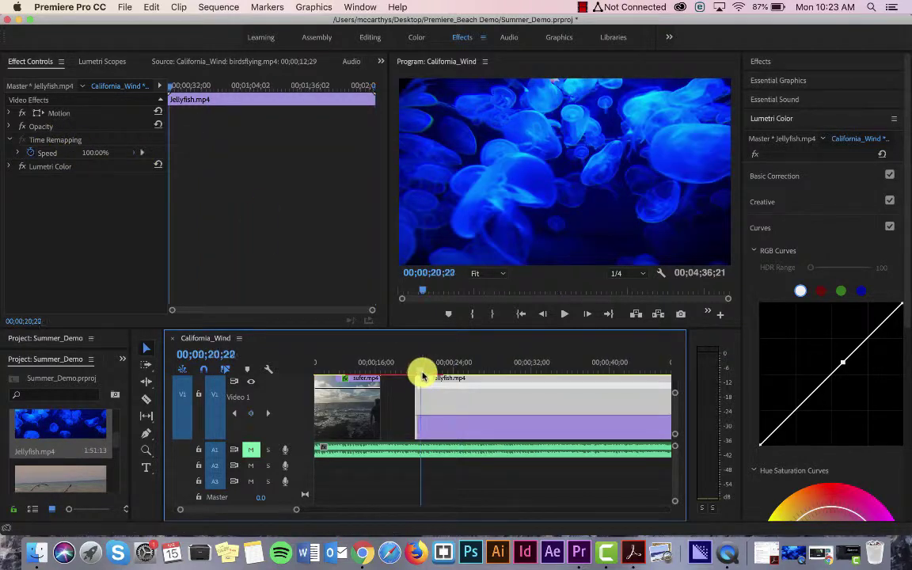
pyautogui.moveTo(422, 374); pyautogui.dragTo(421, 374)
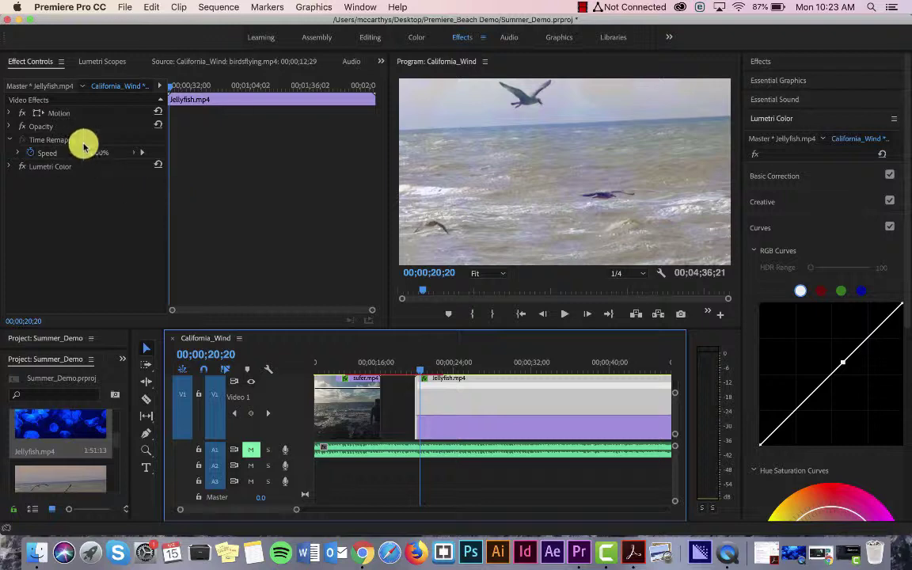
pyautogui.click(132, 155)
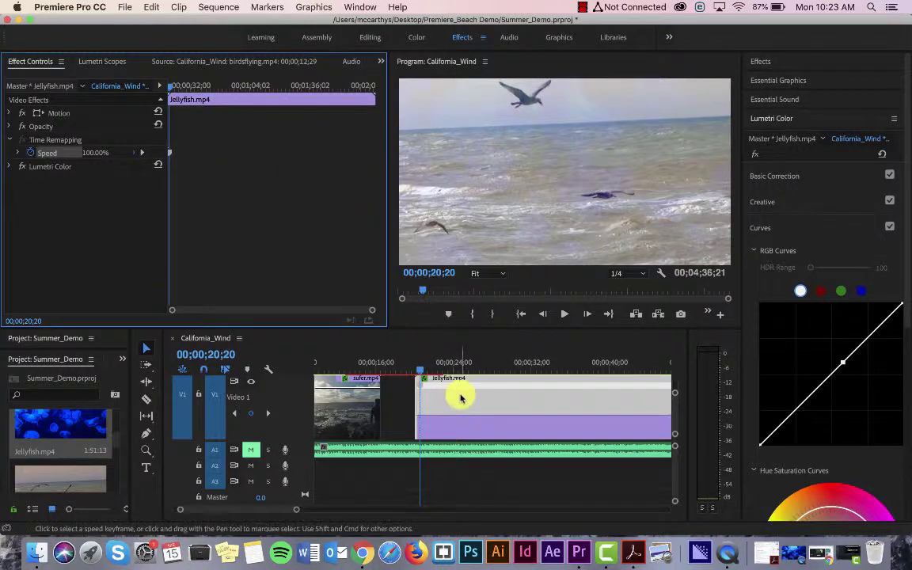
# Move the playhead to 00;00;24;08 and raise the Jellyfish.mp4 speed line after the first keyframe to 218%
pyautogui.scroll(3, 461, 398)
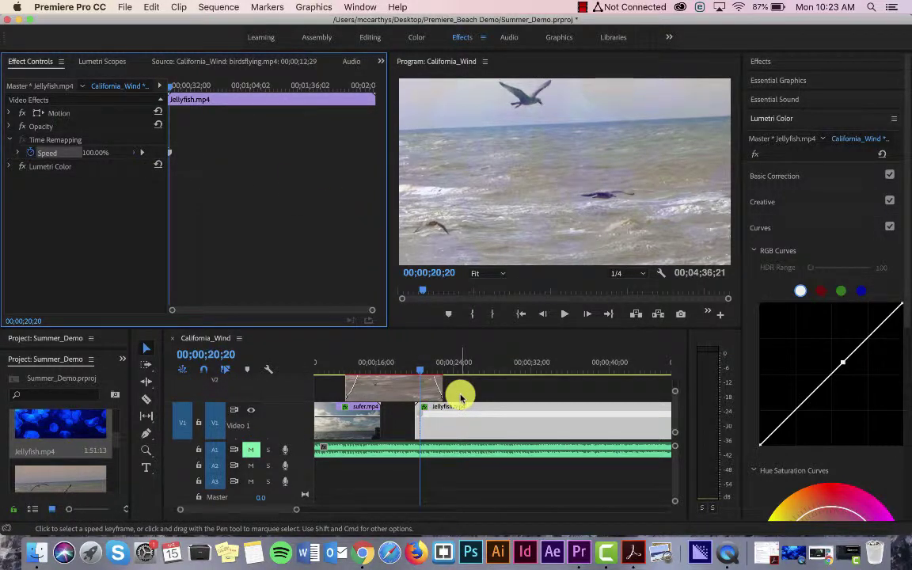
pyautogui.scroll(-3, 441, 414)
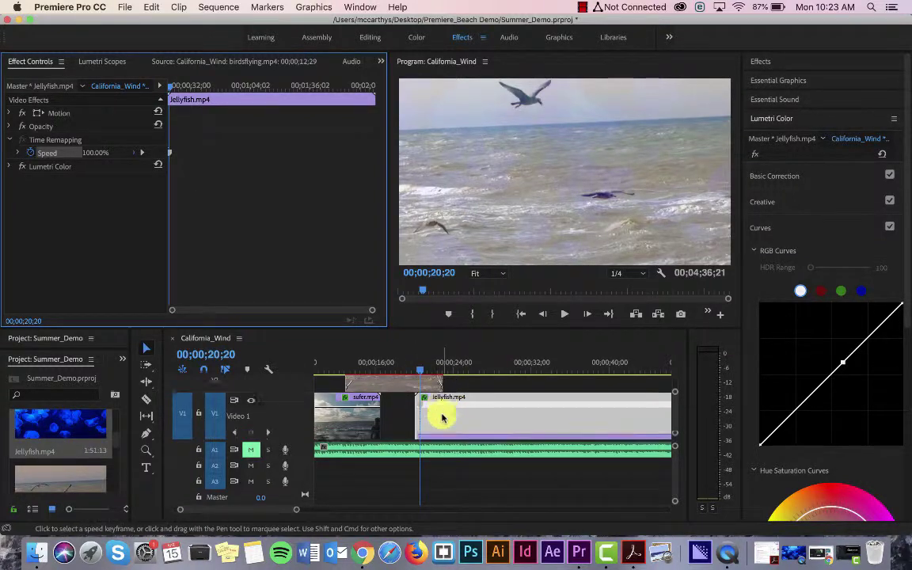
pyautogui.click(425, 369)
pyautogui.moveTo(425, 372); pyautogui.dragTo(457, 374)
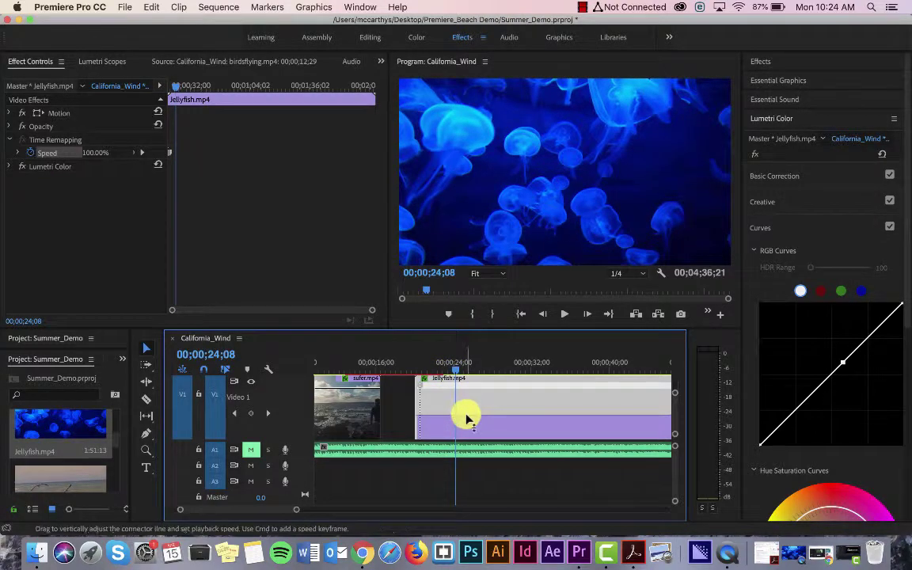
pyautogui.moveTo(473, 431); pyautogui.dragTo(468, 395)
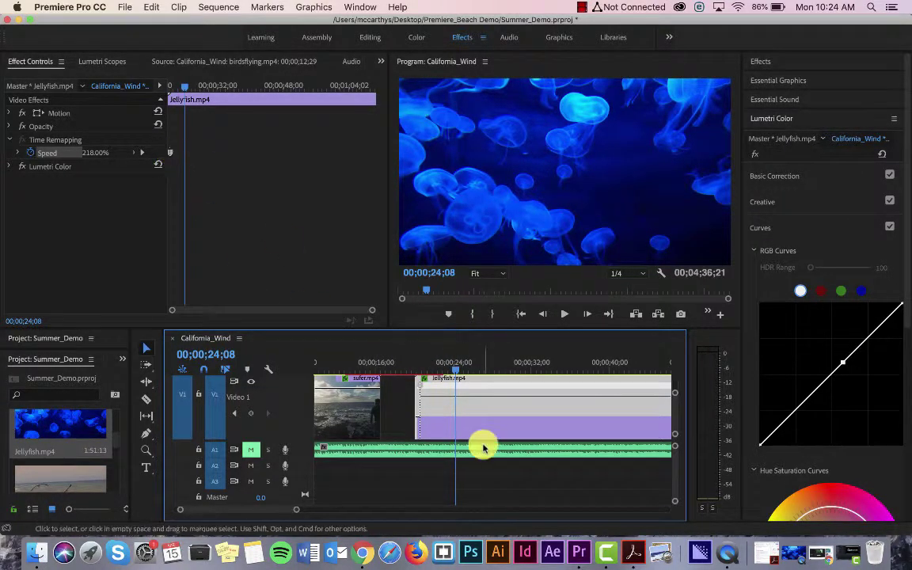
pyautogui.press('super+s')
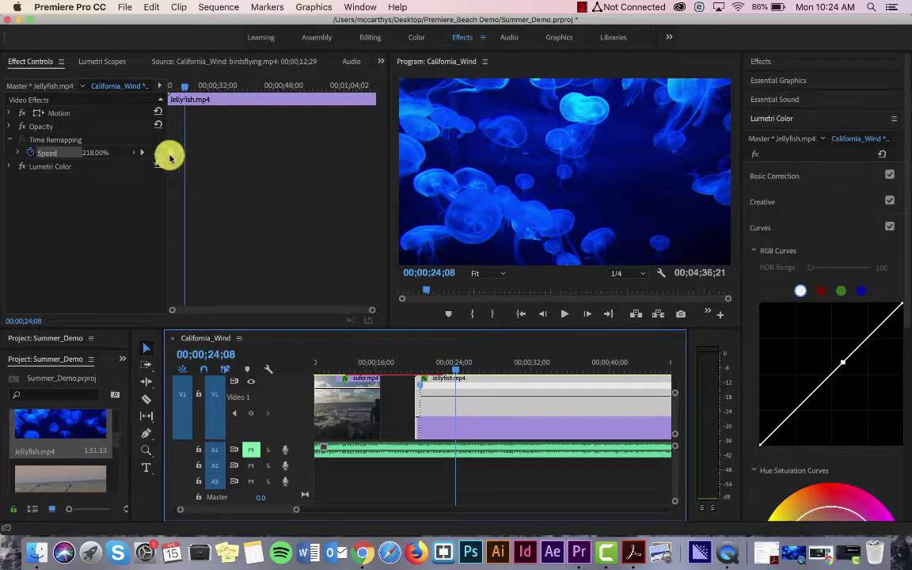
# Split the first speed keyframe into a gradual ramp ending at about 00;00;24;08 and straighten the ramp's curve
pyautogui.click(171, 155)
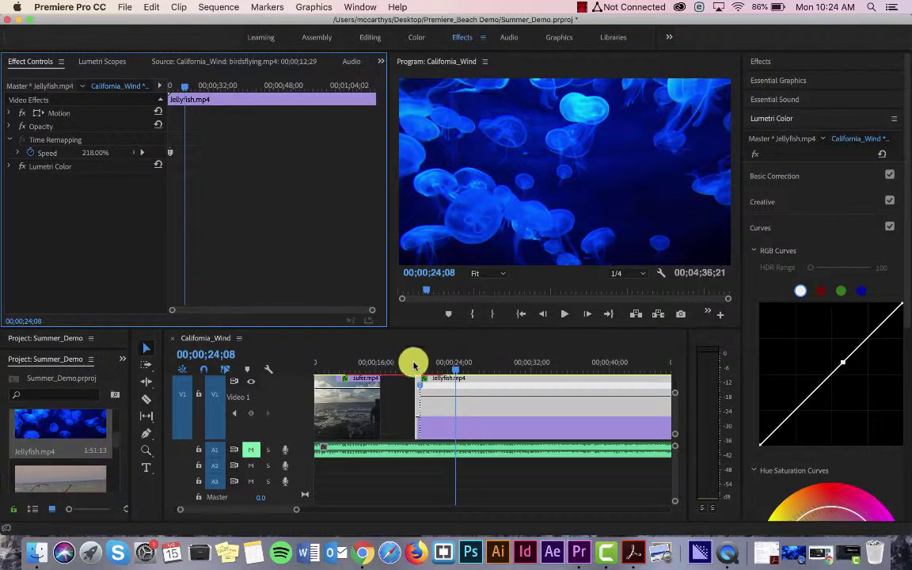
pyautogui.click(425, 386)
pyautogui.moveTo(425, 386); pyautogui.dragTo(464, 386)
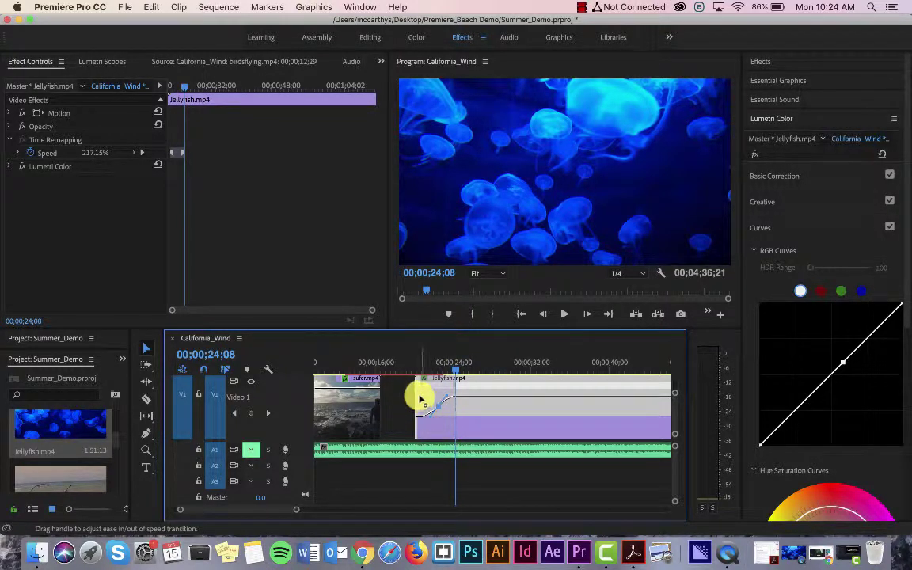
pyautogui.moveTo(422, 399); pyautogui.dragTo(448, 399)
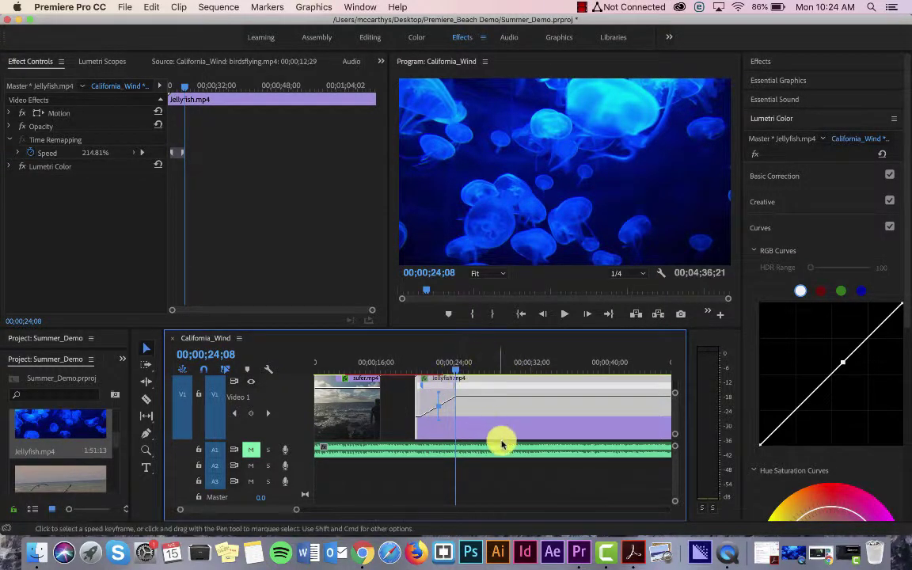
# Play the sequence from about 00;00;19;23 through the speed-up ramp, stopping at 00;00;28;08
pyautogui.moveTo(451, 368); pyautogui.dragTo(409, 368)
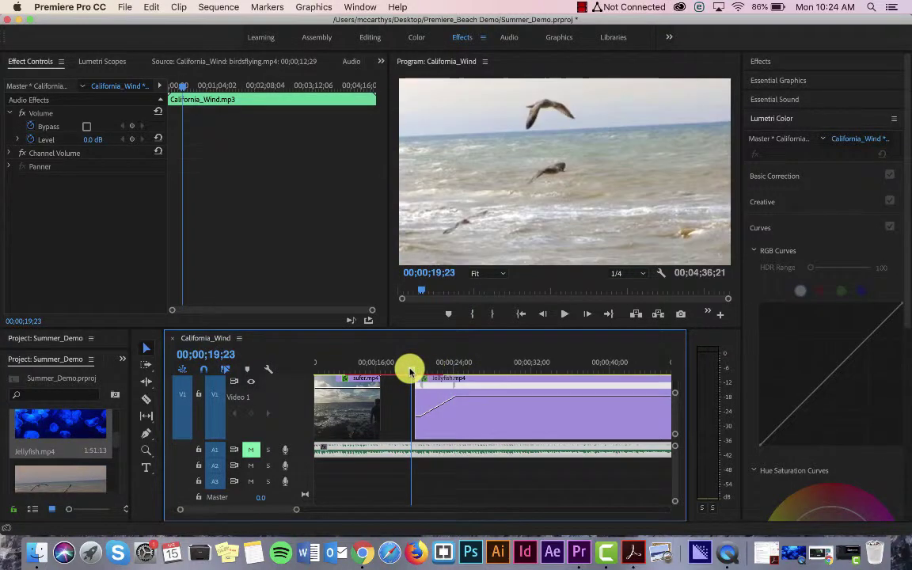
pyautogui.press('space')
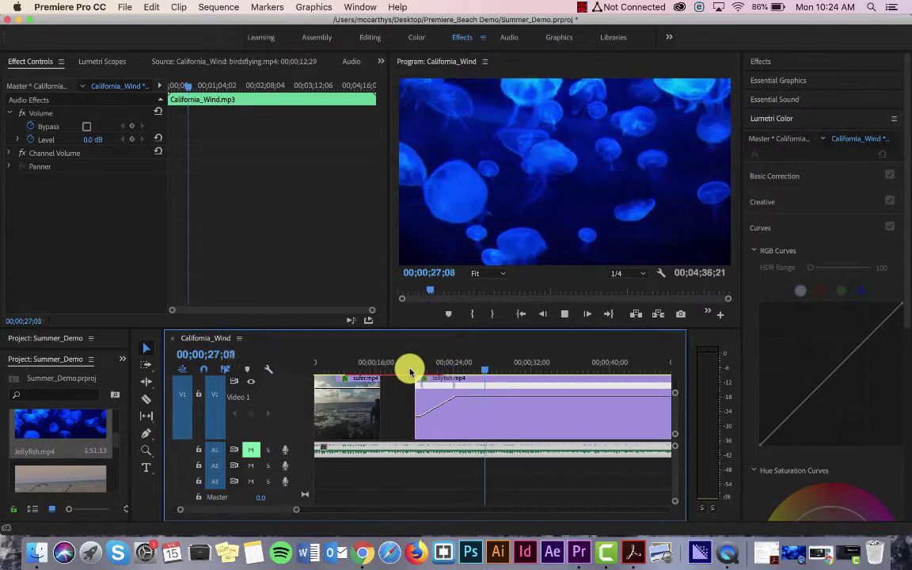
pyautogui.click(410, 372)
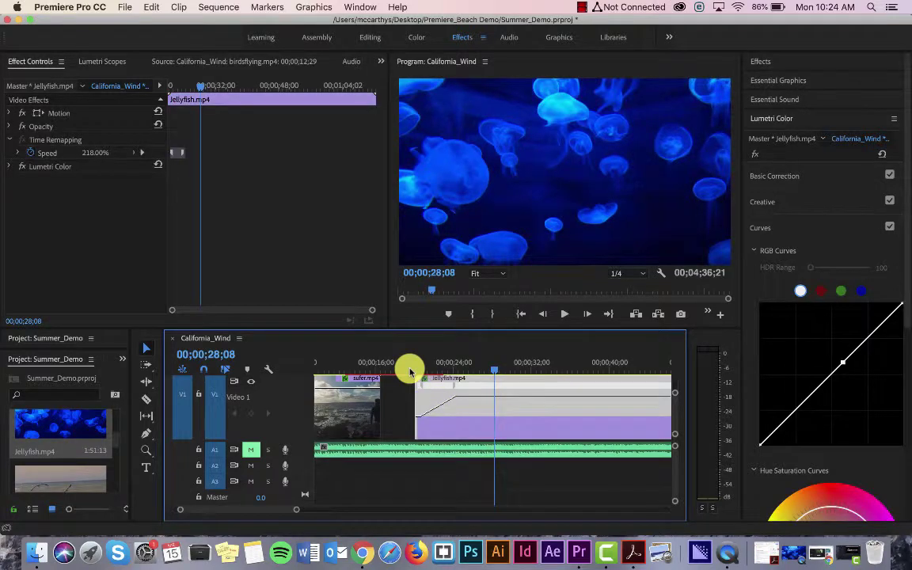
# Add a Speed keyframe at 00;00;28;08 on the Jellyfish.mp4 clip and lower the speed after it to 35%
pyautogui.click(136, 156)
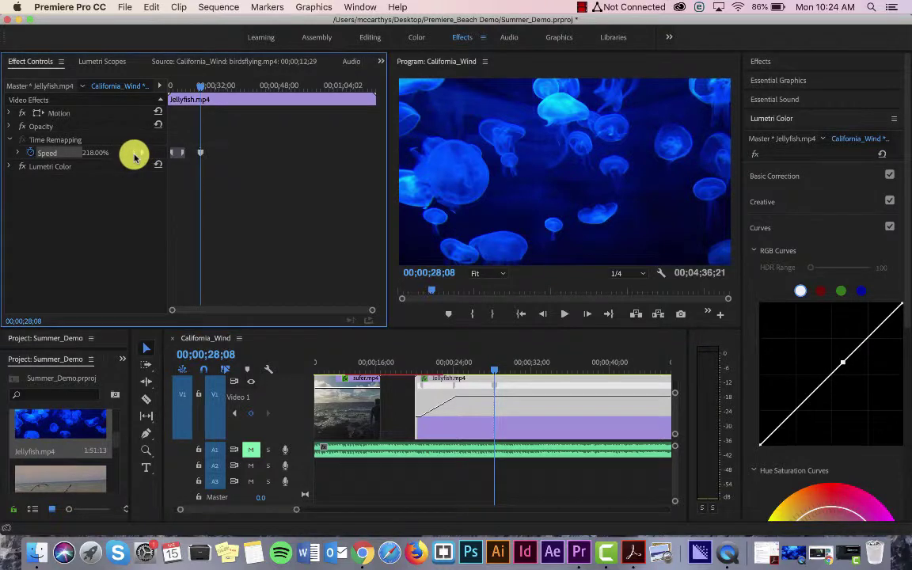
pyautogui.click(499, 405)
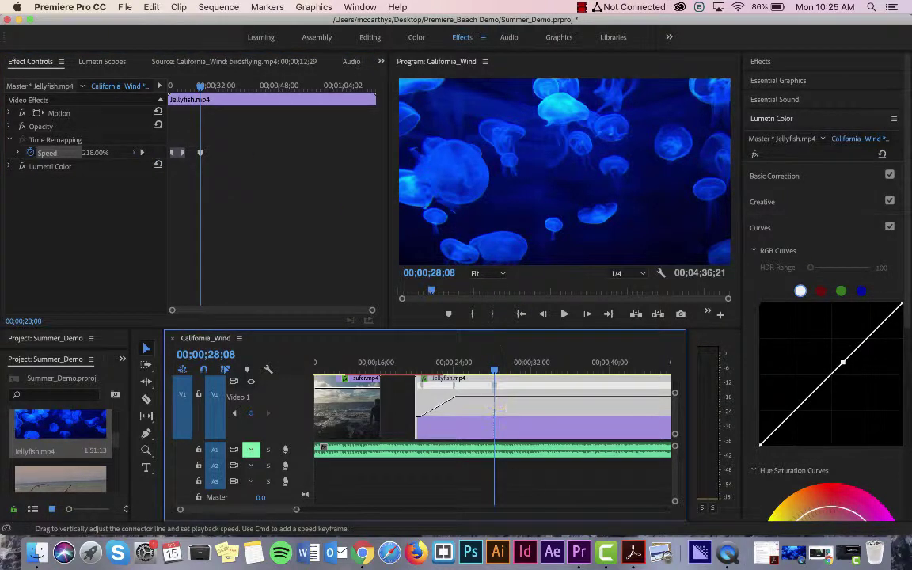
pyautogui.moveTo(498, 406); pyautogui.dragTo(498, 409)
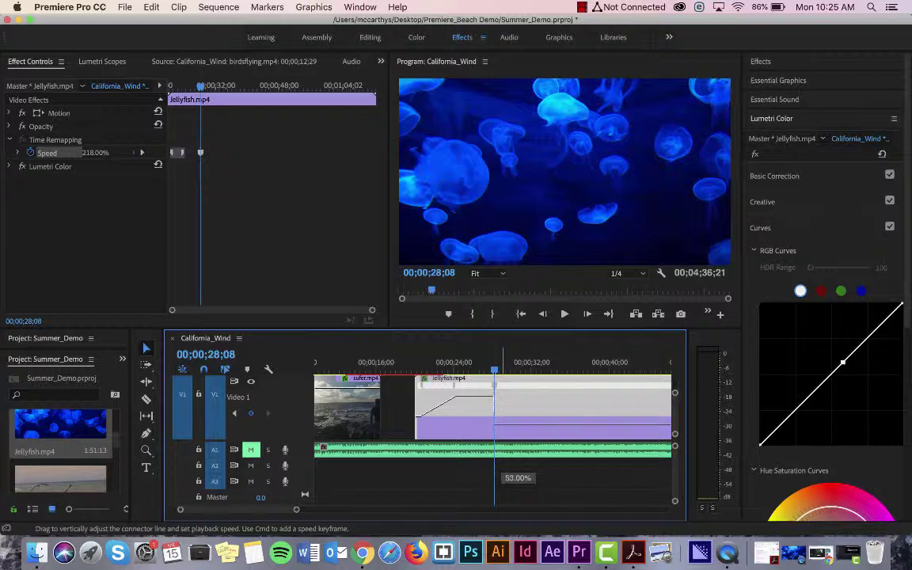
pyautogui.moveTo(504, 516); pyautogui.dragTo(505, 508)
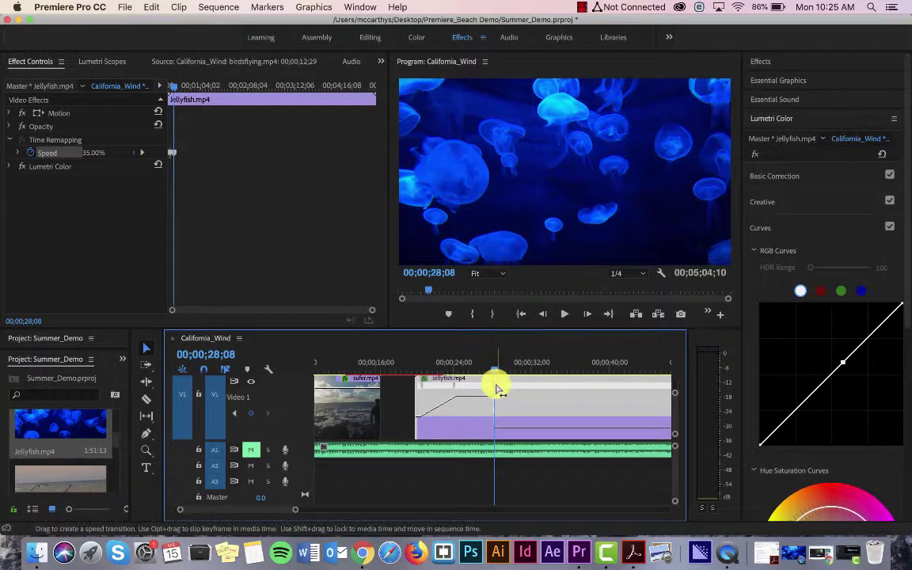
# Split the 00;00;28;08 speed keyframe into a short slowdown ramp and play the transition back
pyautogui.moveTo(496, 388); pyautogui.dragTo(480, 368)
pyautogui.press('space')
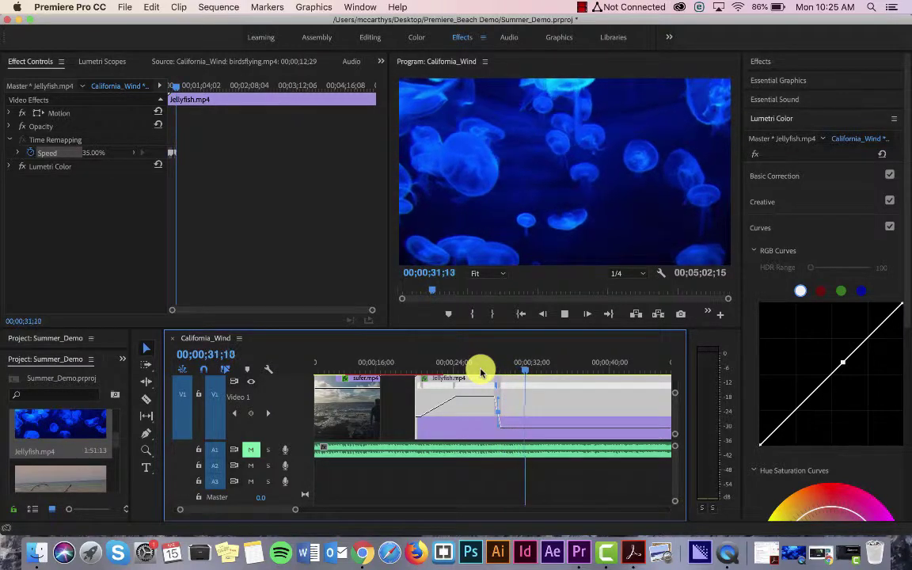
pyautogui.press('space')
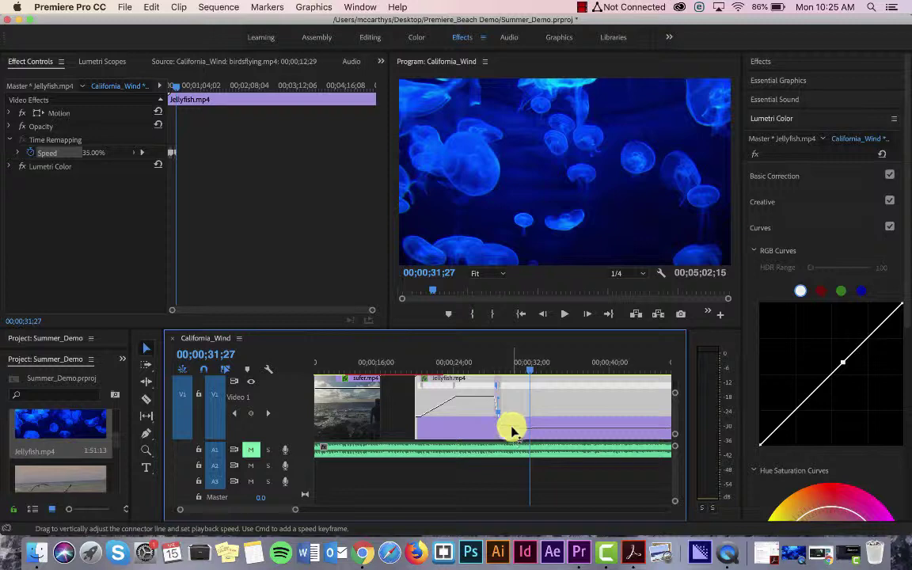
# Raise the Jellyfish.mp4 speed after the slowdown ramp to 64% and preview the transition
pyautogui.moveTo(512, 429); pyautogui.dragTo(512, 428)
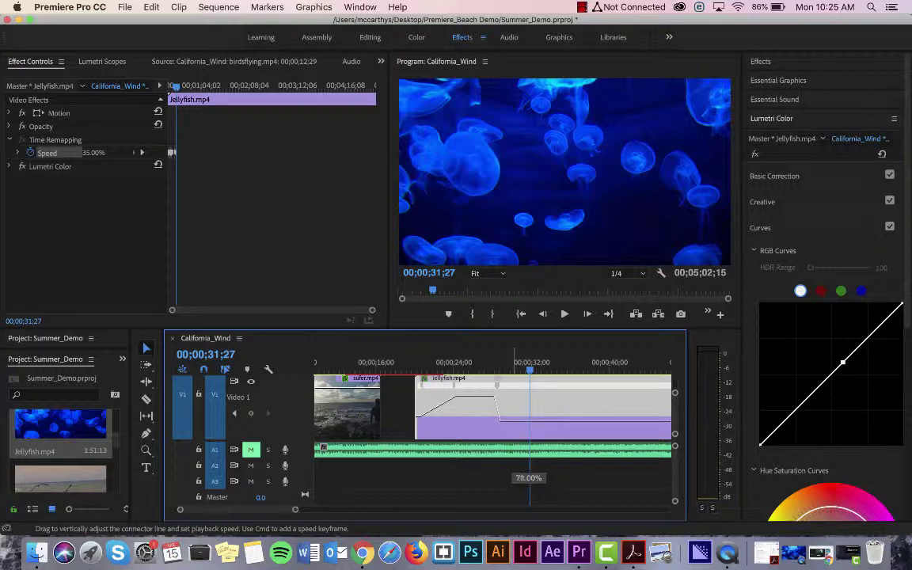
pyautogui.moveTo(525, 366); pyautogui.dragTo(497, 369)
pyautogui.press('space')
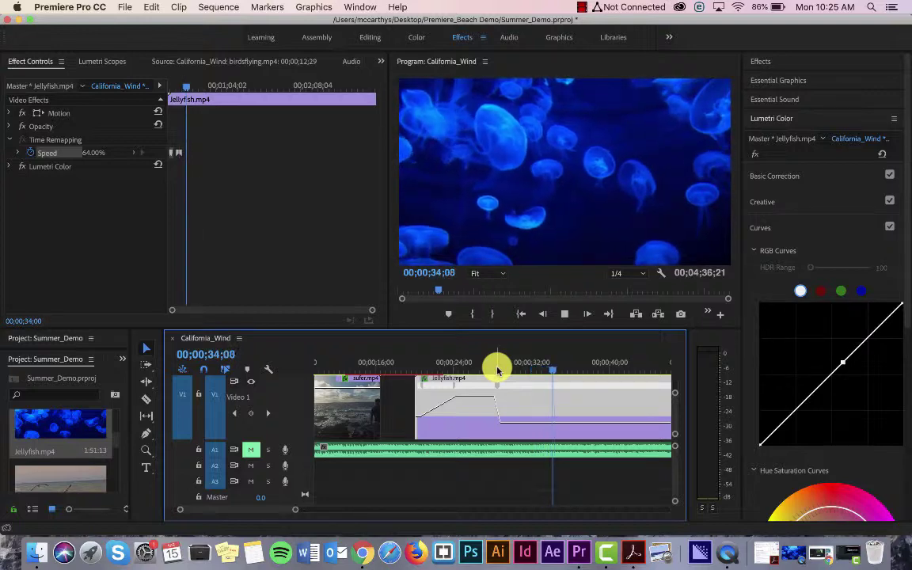
pyautogui.press('space')
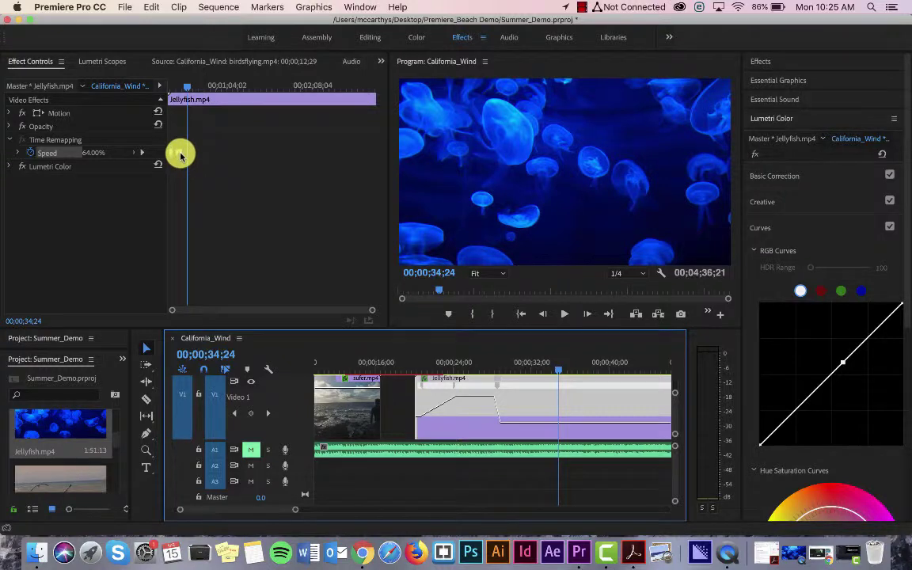
# Widen the slowdown transition between the Jellyfish.mp4 clip's fast and slow sections into a gradual ramp of about two seconds
pyautogui.moveTo(180, 155)
pyautogui.mouseDown()
pyautogui.moveTo(204, 154)
pyautogui.moveTo(190, 155)
pyautogui.mouseUp()
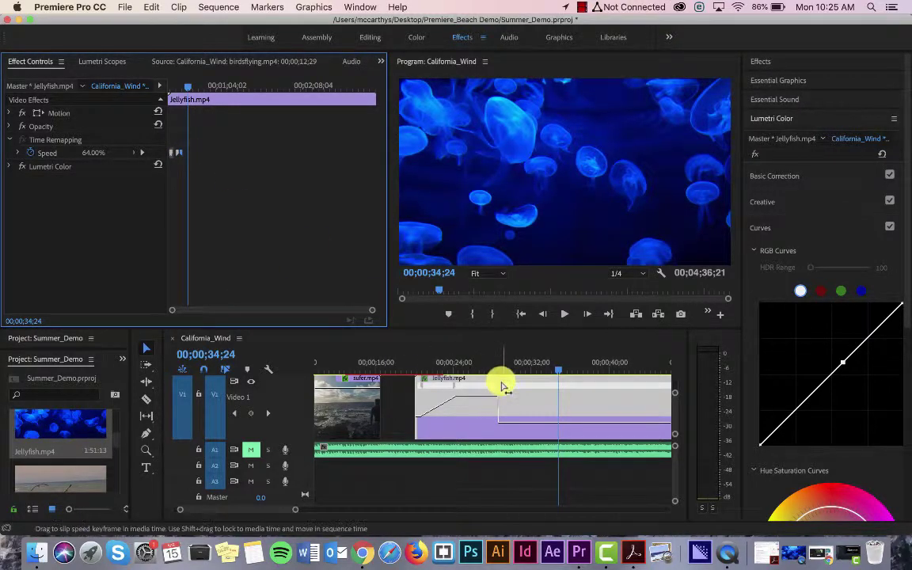
pyautogui.moveTo(500, 387); pyautogui.dragTo(522, 376)
# Add a Speed keyframe at 00;00;32;19 on the Jellyfish.mp4 clip and set the speed after it to 100%
pyautogui.moveTo(533, 378); pyautogui.dragTo(535, 371)
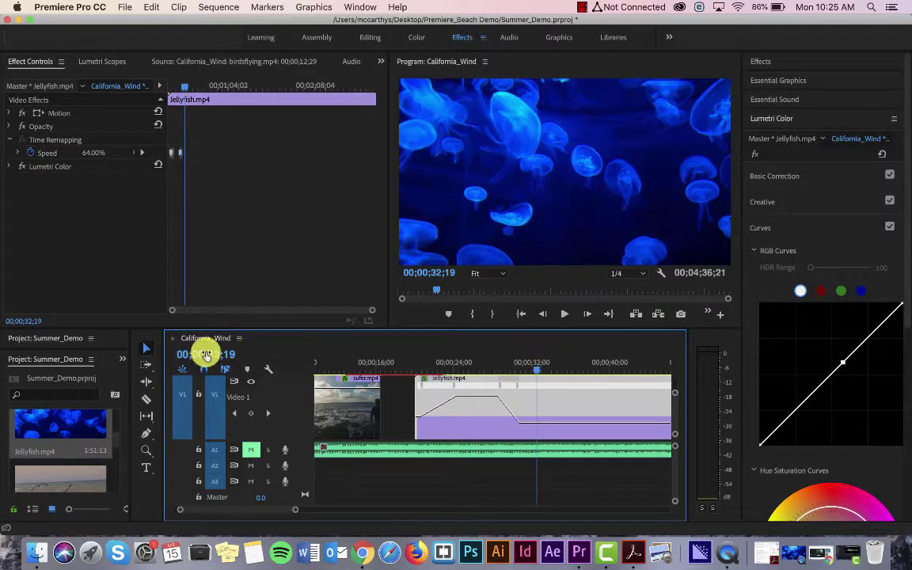
pyautogui.click(133, 156)
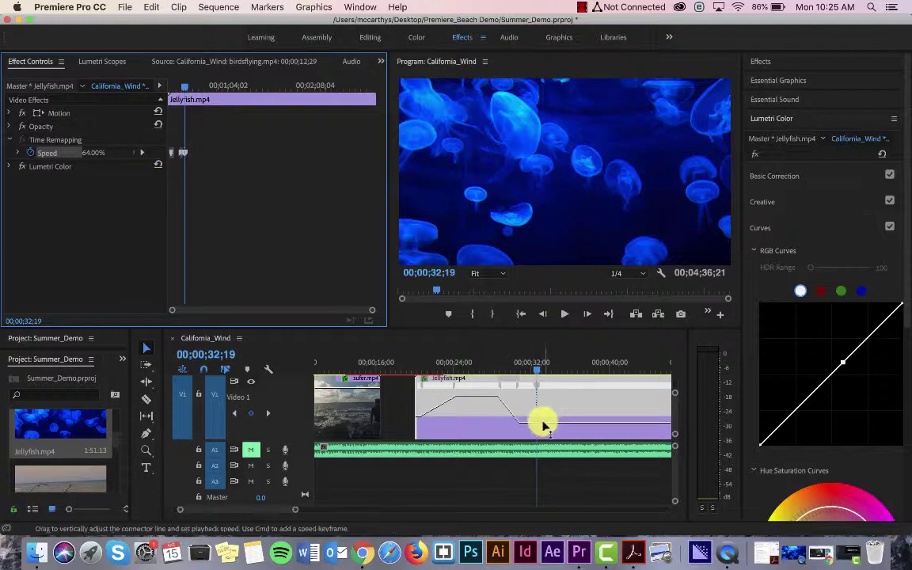
pyautogui.moveTo(545, 425); pyautogui.dragTo(545, 421)
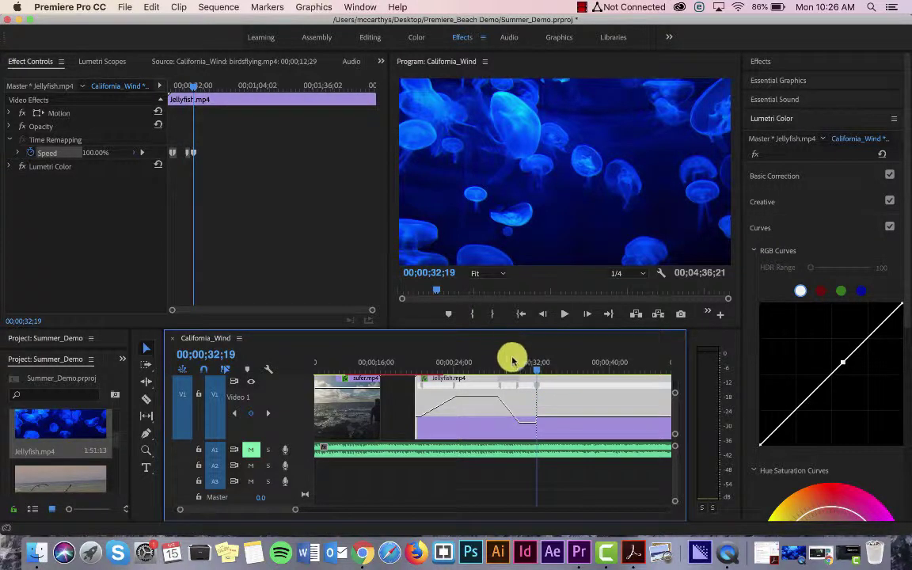
# Collapse the video track height, show the full California_Wind sequence and play back the time-remapped Jellyfish.mp4 clip
pyautogui.hscroll(5, 583, 398)
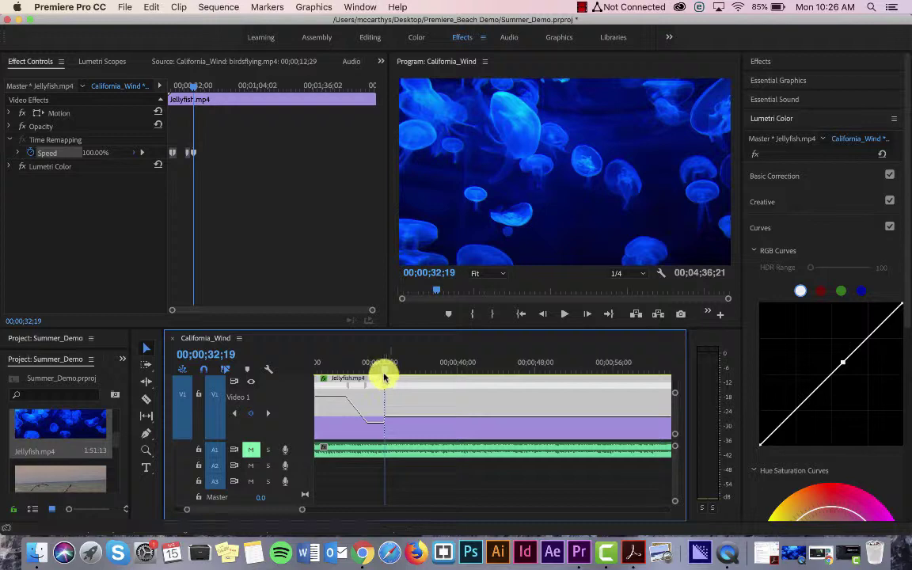
pyautogui.moveTo(386, 370); pyautogui.dragTo(493, 370)
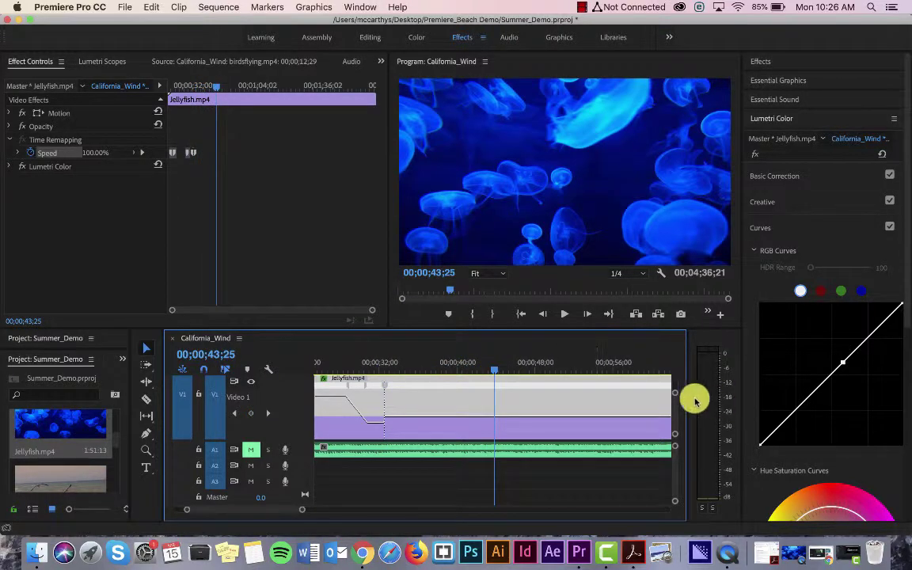
pyautogui.moveTo(676, 392)
pyautogui.mouseDown()
pyautogui.moveTo(675, 411)
pyautogui.moveTo(677, 366)
pyautogui.moveTo(682, 393)
pyautogui.moveTo(673, 381)
pyautogui.mouseUp()
pyautogui.moveTo(301, 508); pyautogui.dragTo(427, 509)
pyautogui.moveTo(387, 368); pyautogui.dragTo(342, 379)
pyautogui.press('space')
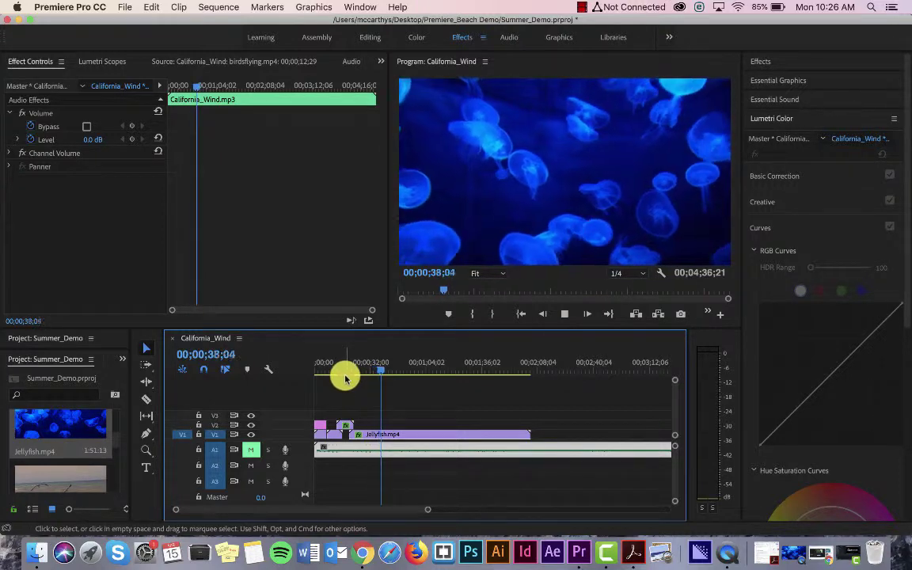
# Check the Time Remapping Speed option among the Jellyfish.mp4 clip's keyframe display choices without changing it, and stop playback
pyautogui.rightClick(405, 432)
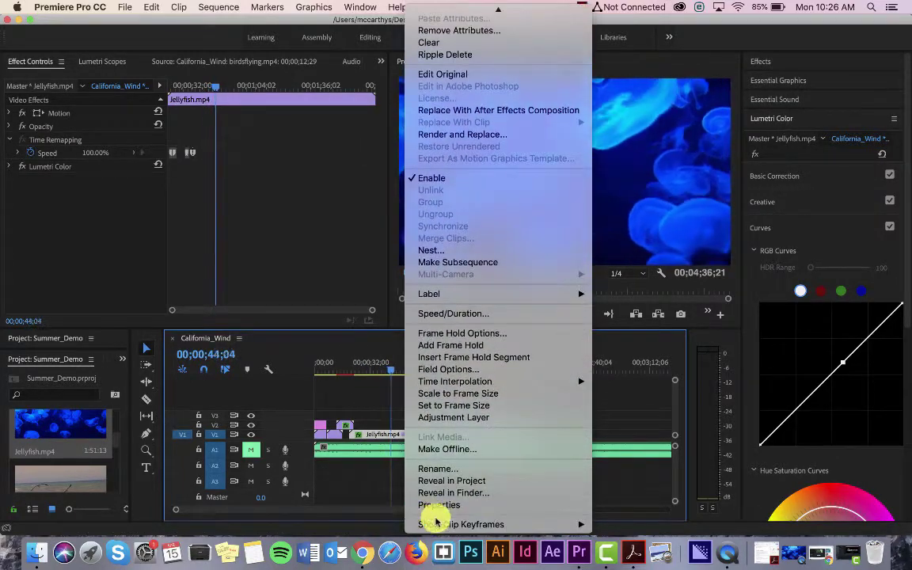
pyautogui.moveTo(431, 524)
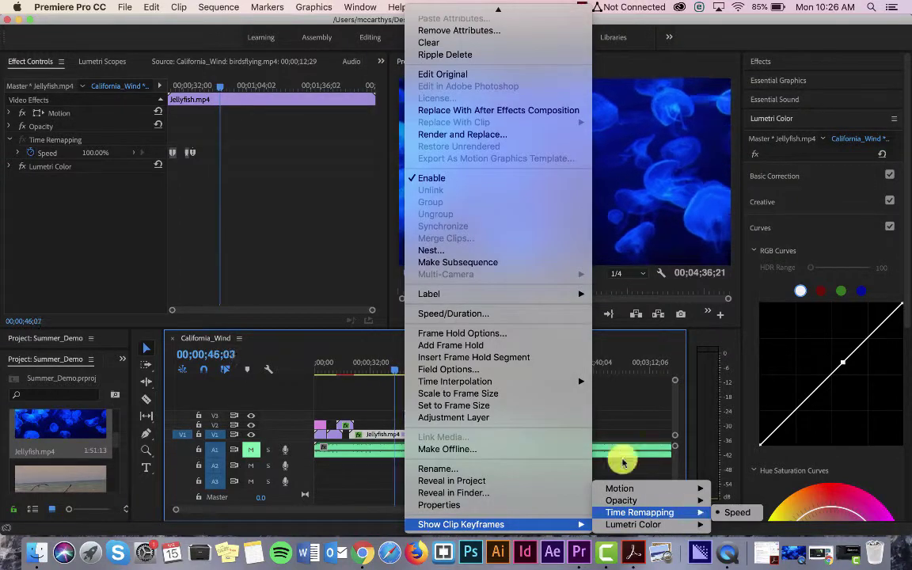
pyautogui.click(621, 408)
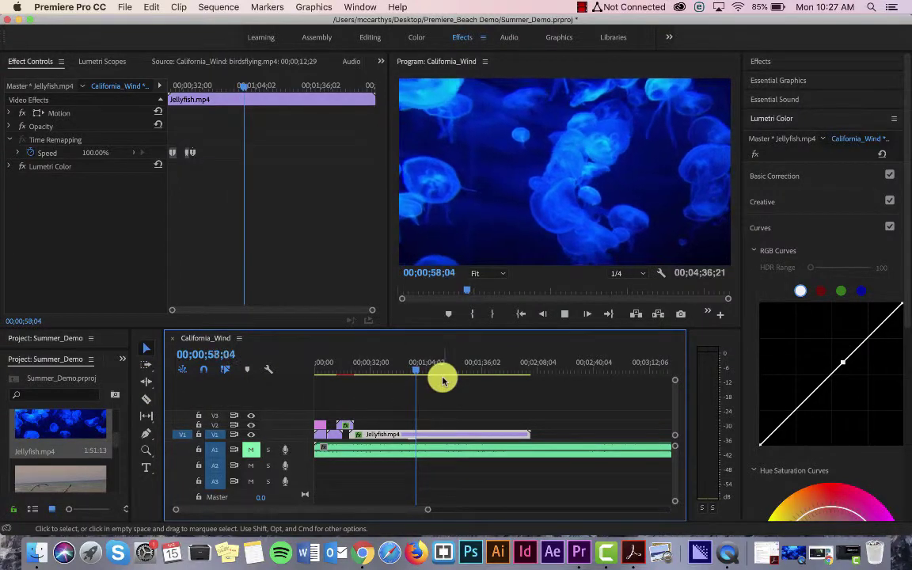
pyautogui.press('space')
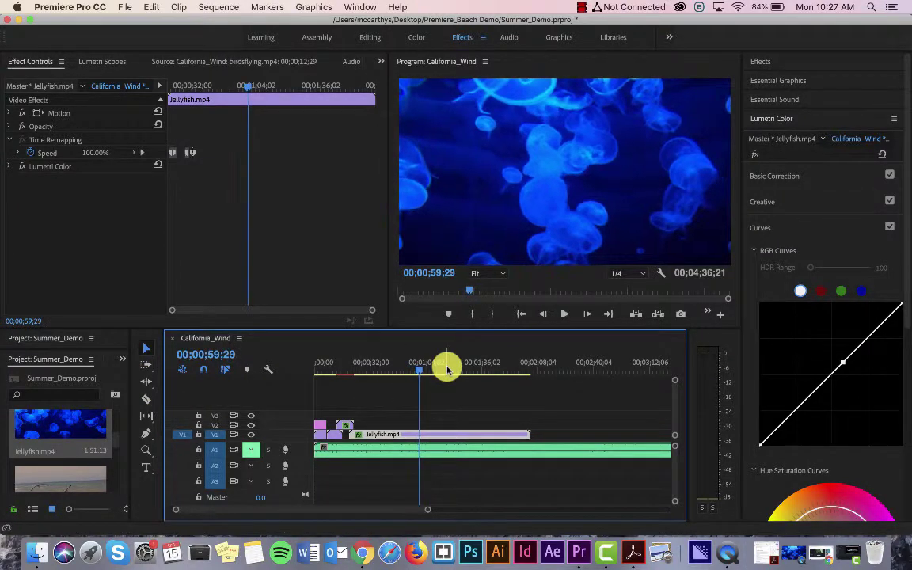
# Split the Jellyfish.mp4 clip at 00;01;09;11 with the Razor tool
pyautogui.click(428, 370)
pyautogui.moveTo(428, 370); pyautogui.dragTo(435, 372)
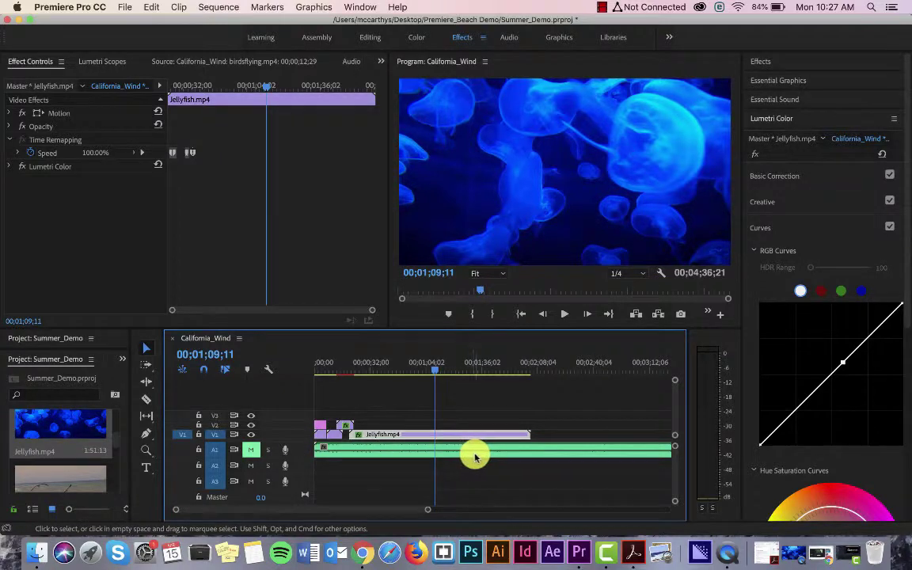
pyautogui.click(147, 401)
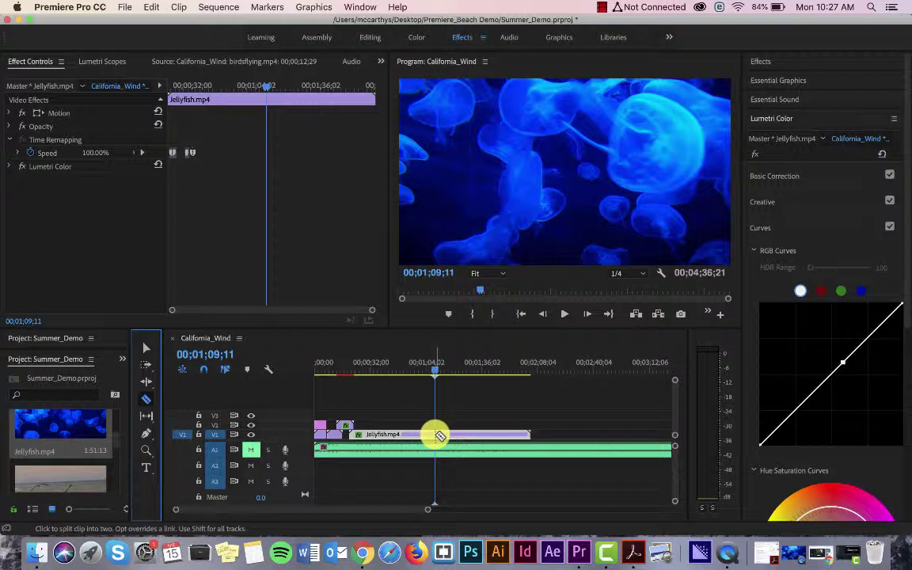
pyautogui.click(436, 433)
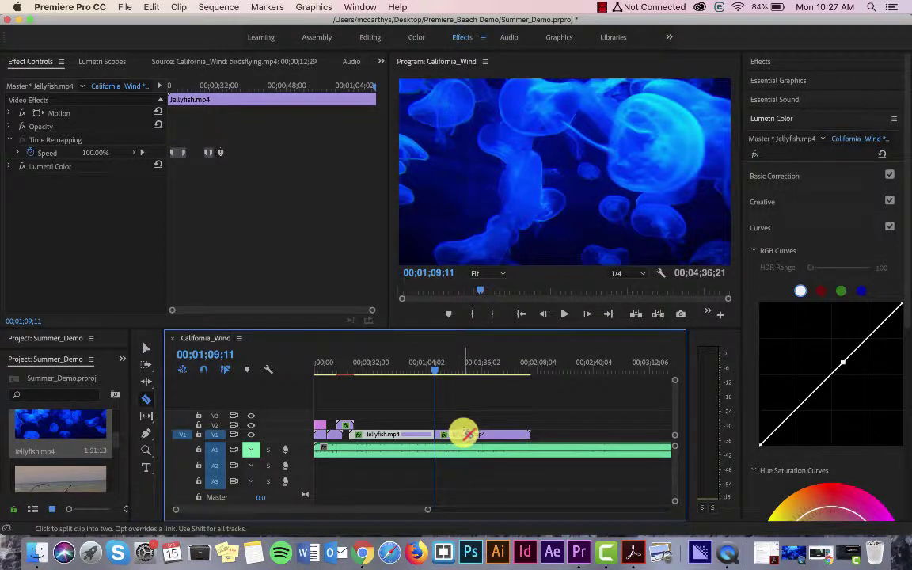
# Delete the Jellyfish.mp4 segment after the cut and save the project
pyautogui.press('v')
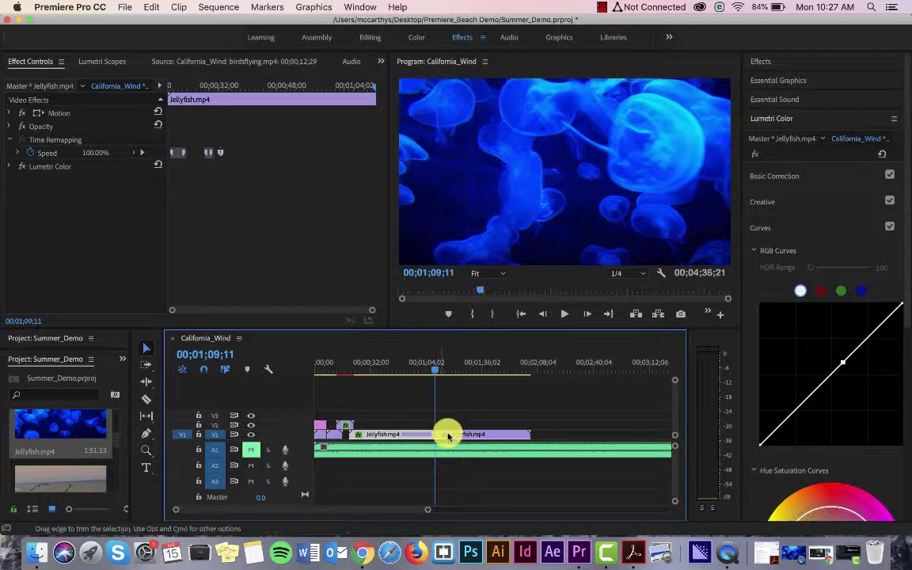
pyautogui.moveTo(448, 435); pyautogui.dragTo(473, 438)
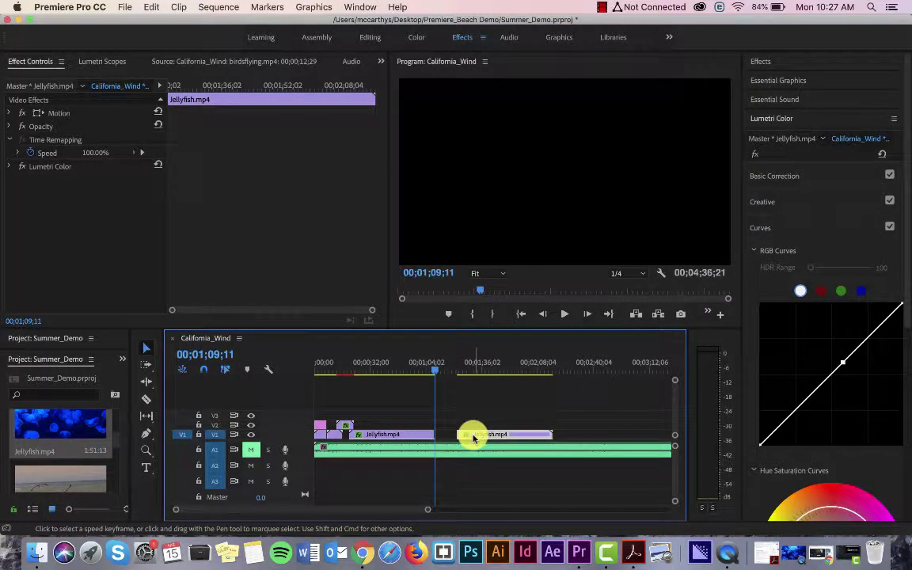
pyautogui.press('Delete')
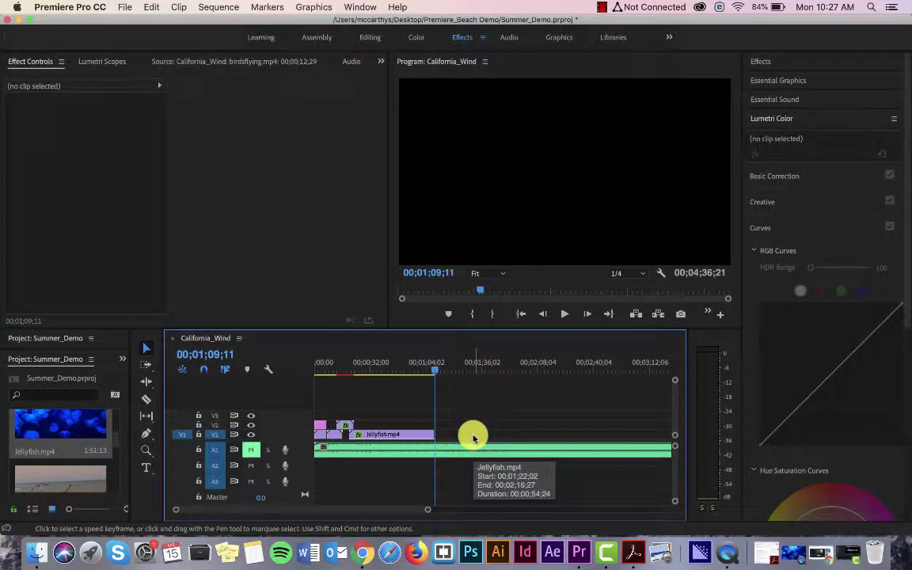
pyautogui.press('super+s')
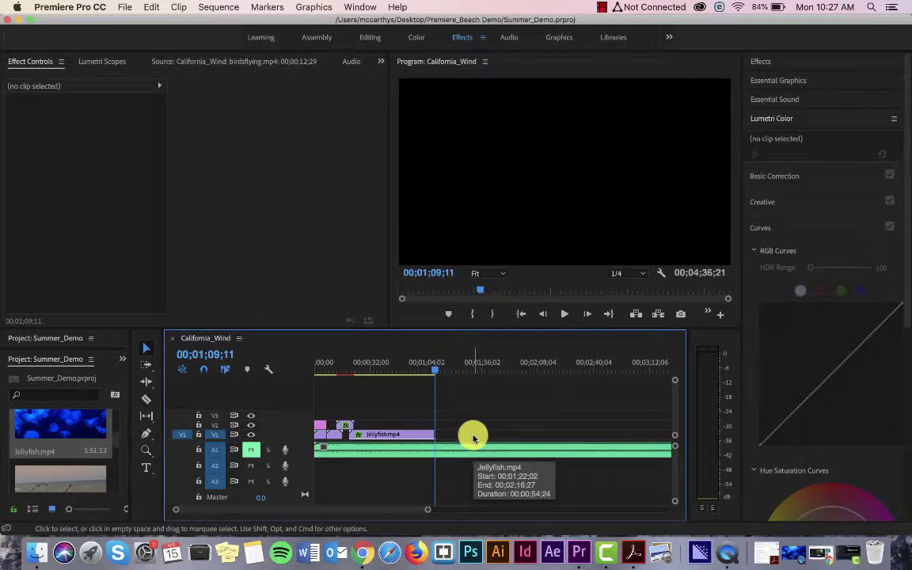
# Play back the trimmed Jellyfish.mp4 clip to 00;01;05;15 and look through its Lumetri Color sections
pyautogui.moveTo(434, 368); pyautogui.dragTo(390, 372)
pyautogui.press('space')
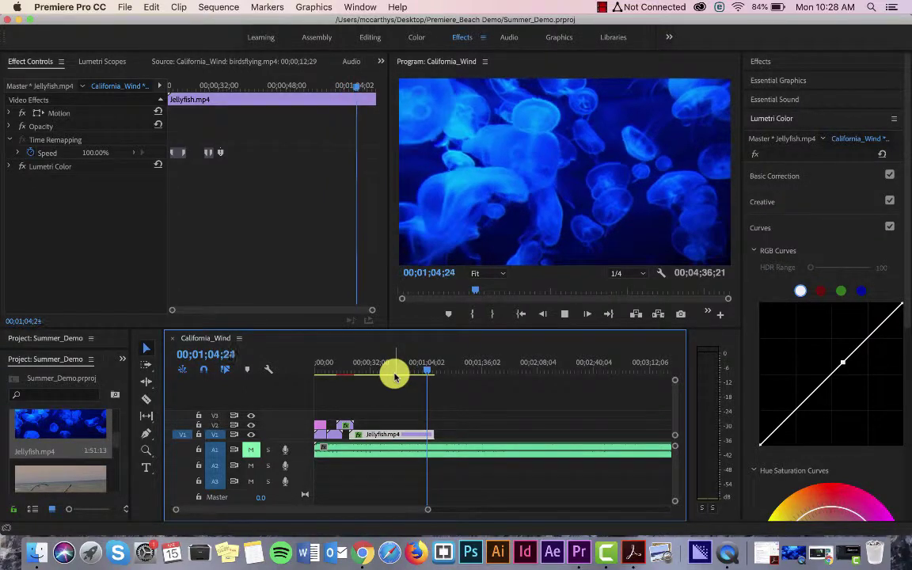
pyautogui.press('space')
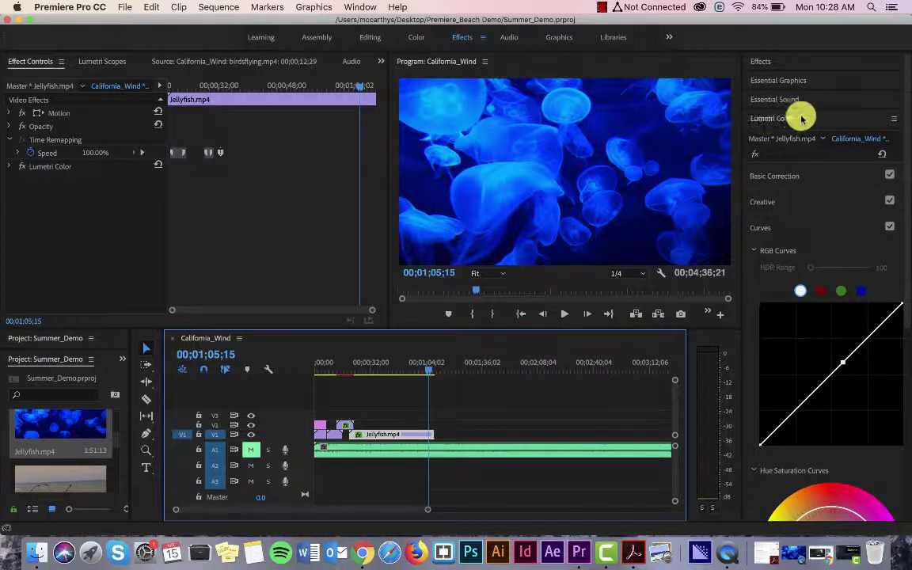
pyautogui.scroll(-5, 792, 315)
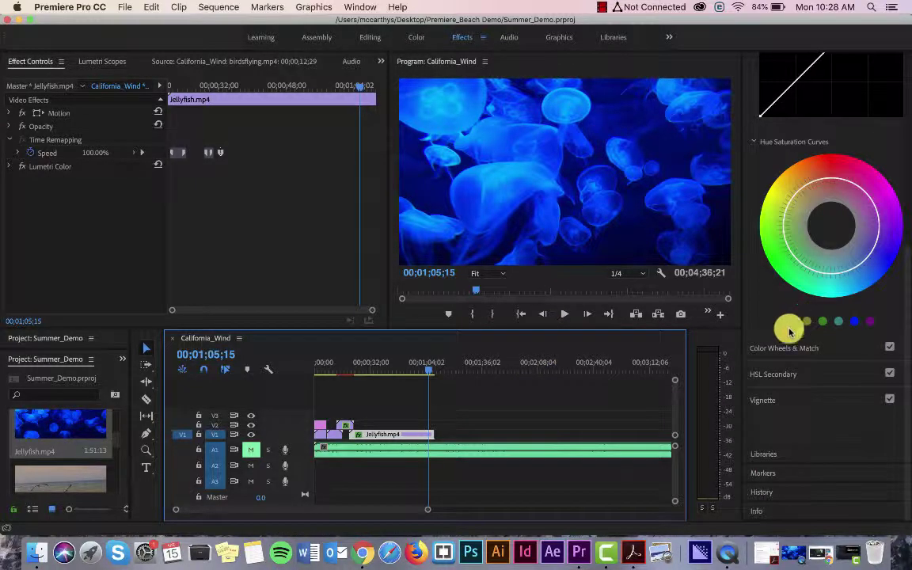